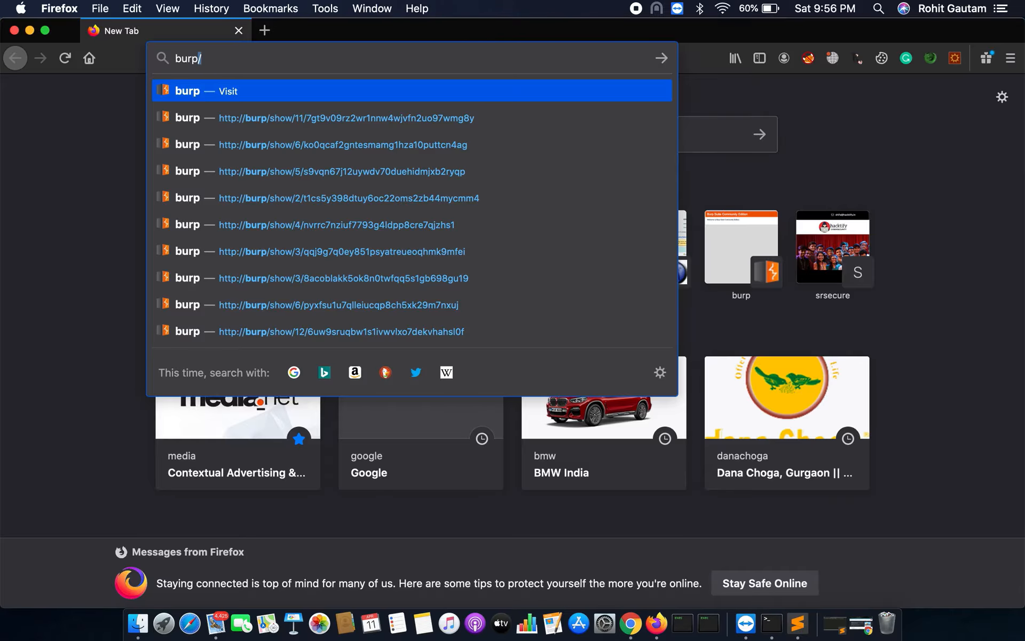
# Search the web for "burpsuite protswigger" and open PortSwigger's Burp Suite page from the results
pyautogui.write('suite')
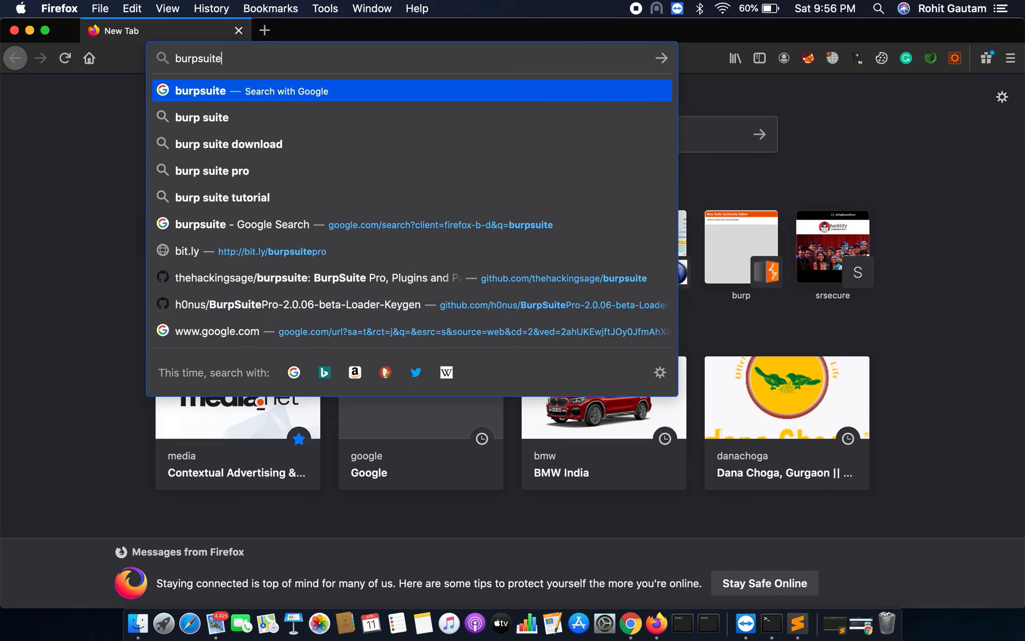
pyautogui.write(' protswi')
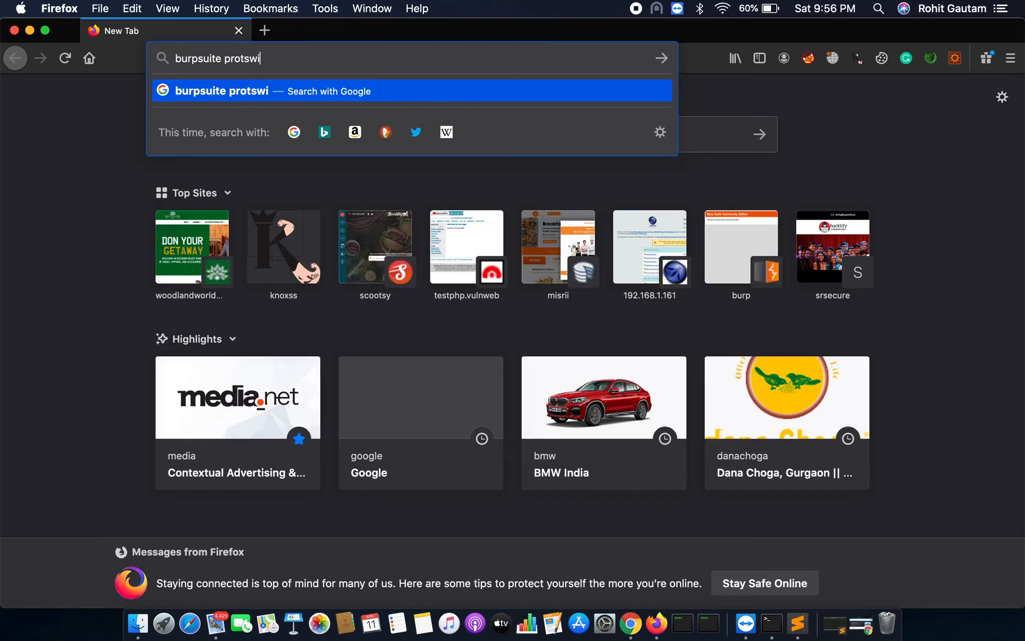
pyautogui.write('gger')
pyautogui.press('Return')
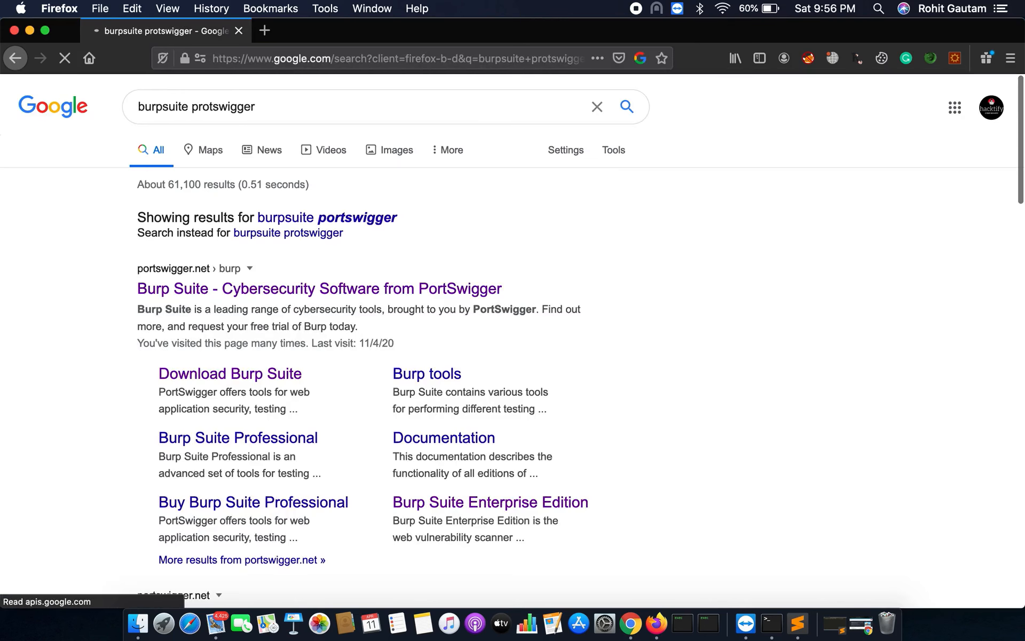
pyautogui.click(331, 293)
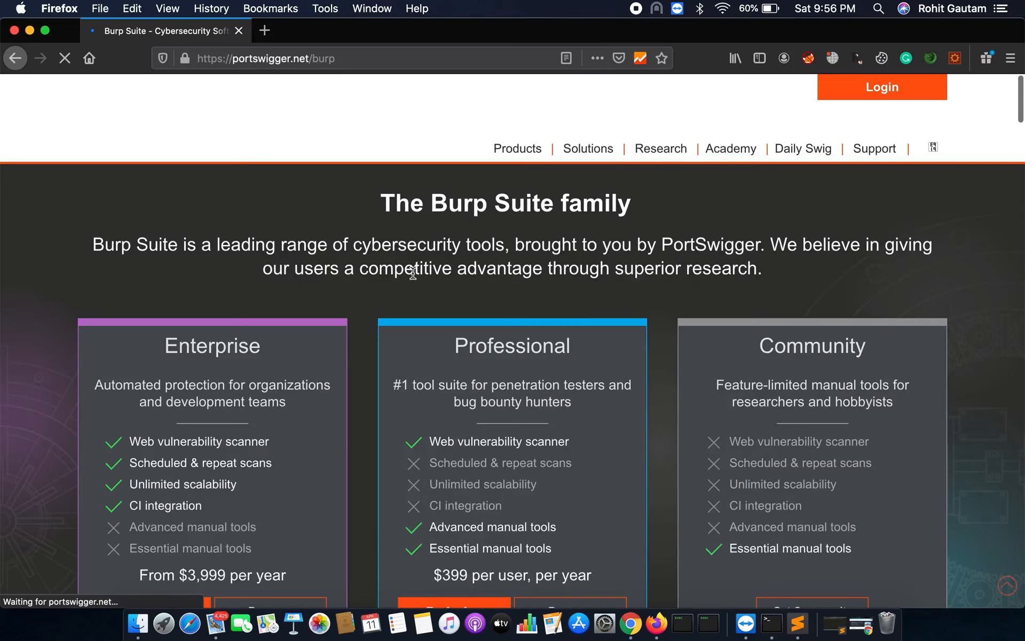
pyautogui.moveTo(381, 206); pyautogui.dragTo(581, 205)
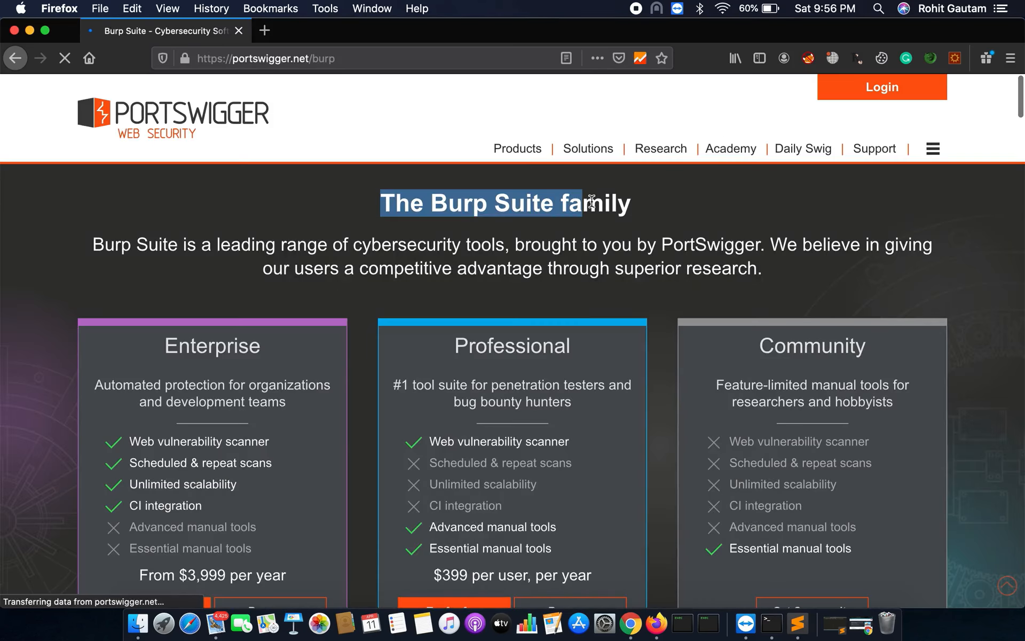
# Open the latest release page of the free Community edition of Burp Suite
pyautogui.scroll(-4, 645, 218)
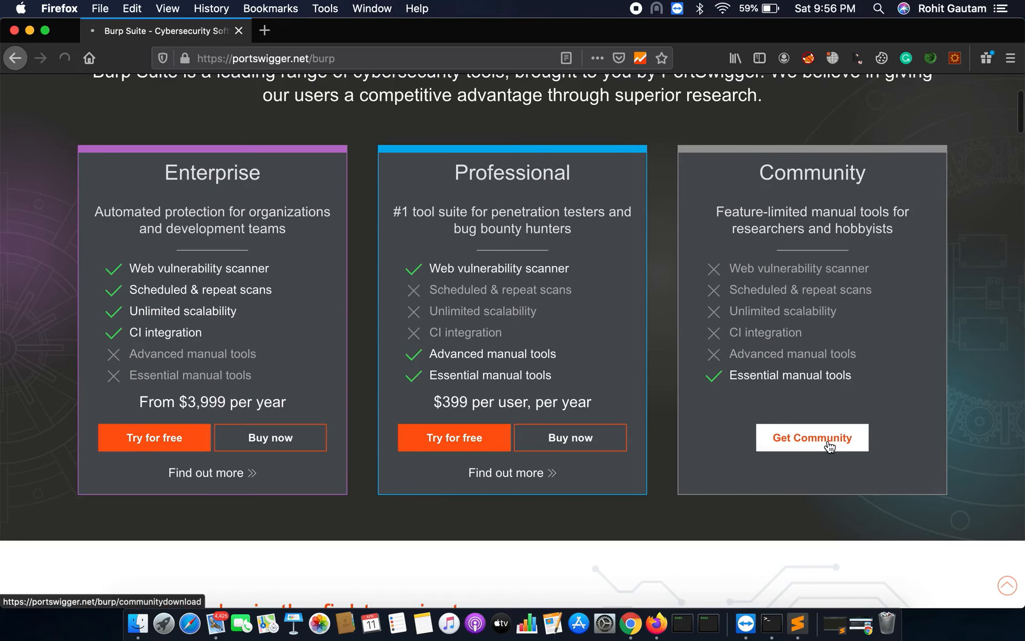
pyautogui.click(827, 439)
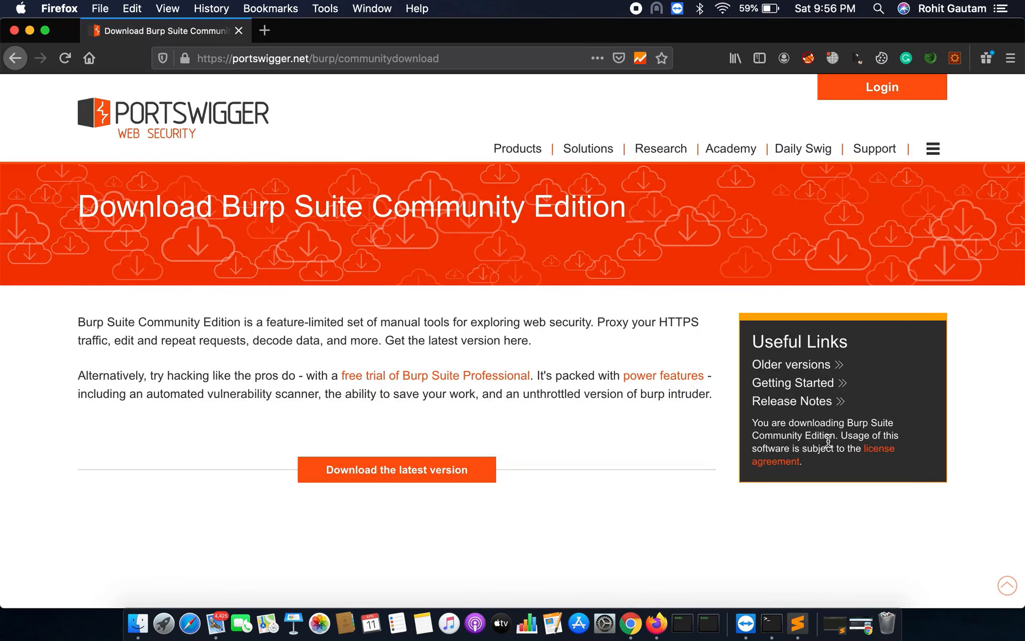
pyautogui.scroll(-1, 822, 453)
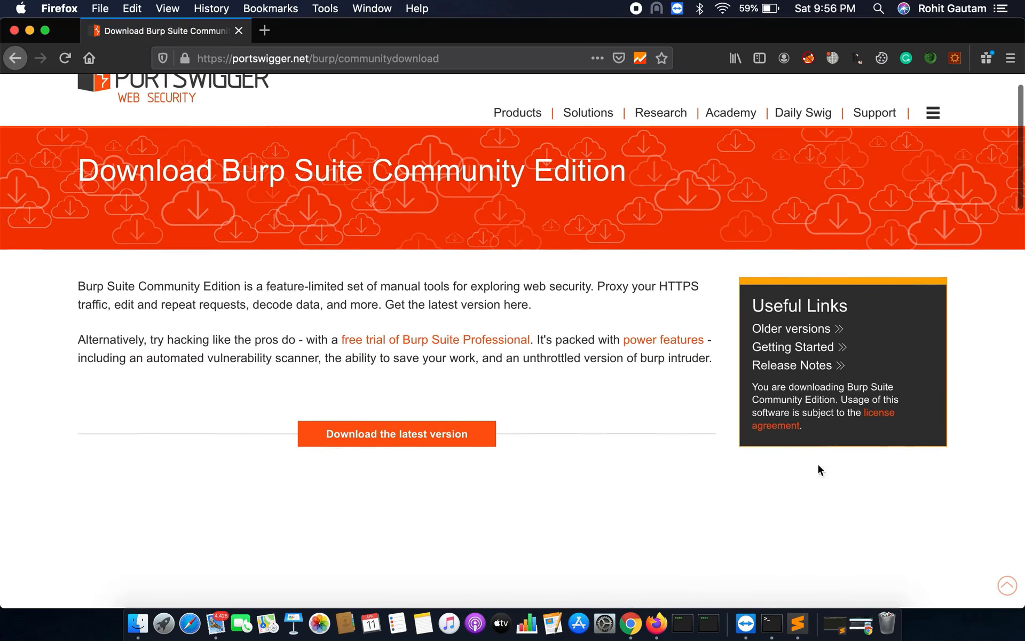
pyautogui.click(431, 446)
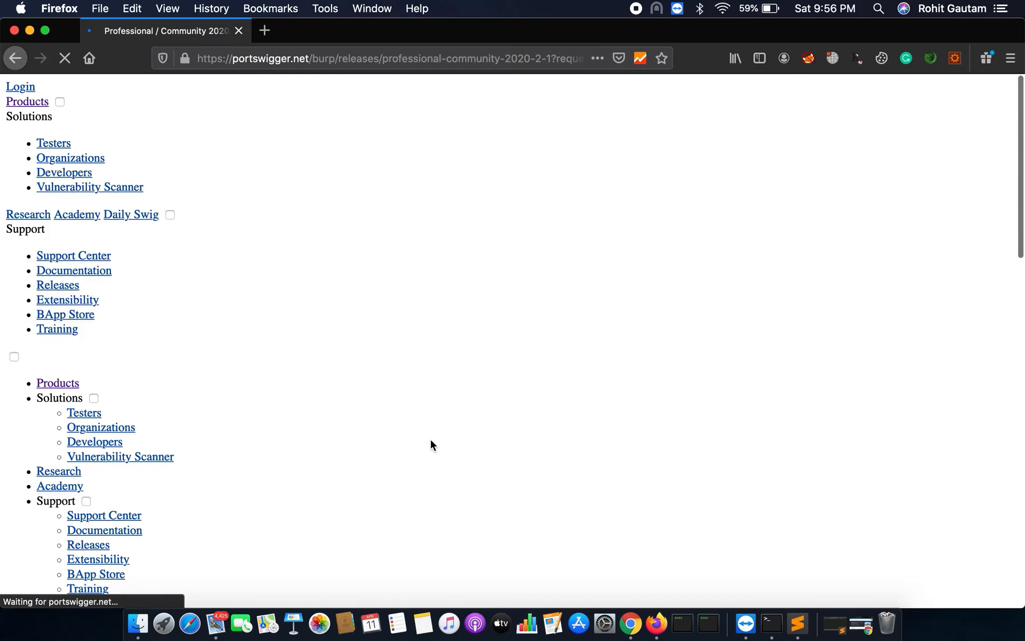
pyautogui.scroll(-2, 432, 444)
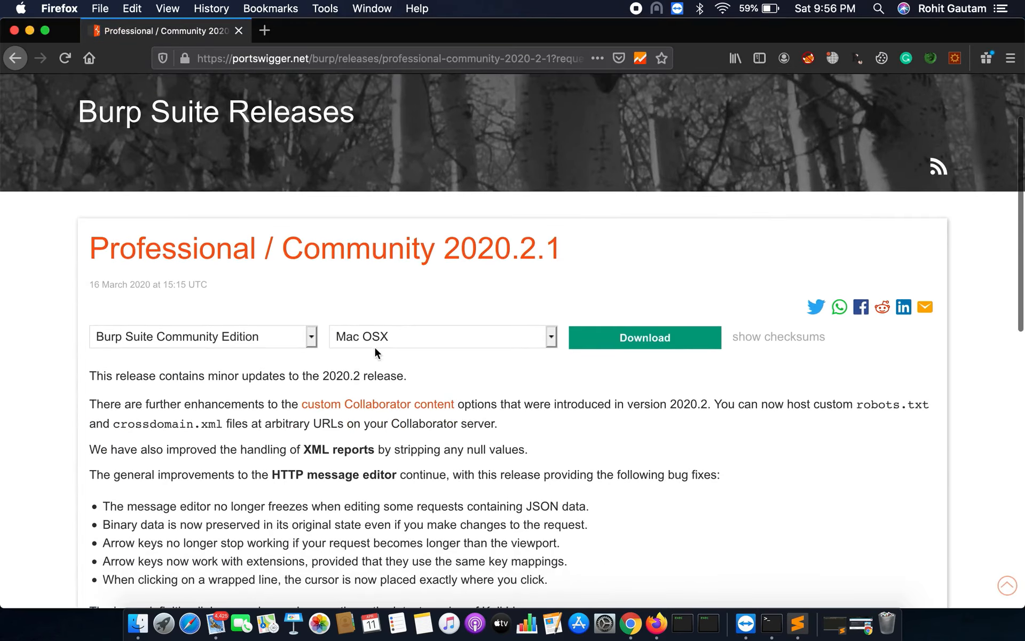
# Try the Mac OSX download of Burp Suite Community Edition and cancel the save prompt
pyautogui.click(410, 335)
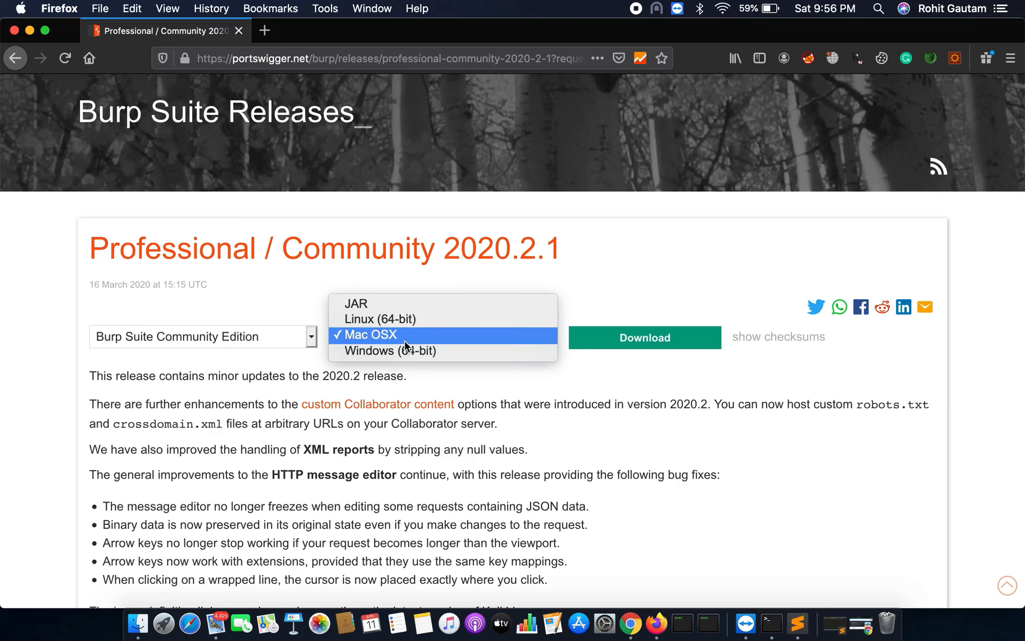
pyautogui.click(454, 341)
pyautogui.click(636, 344)
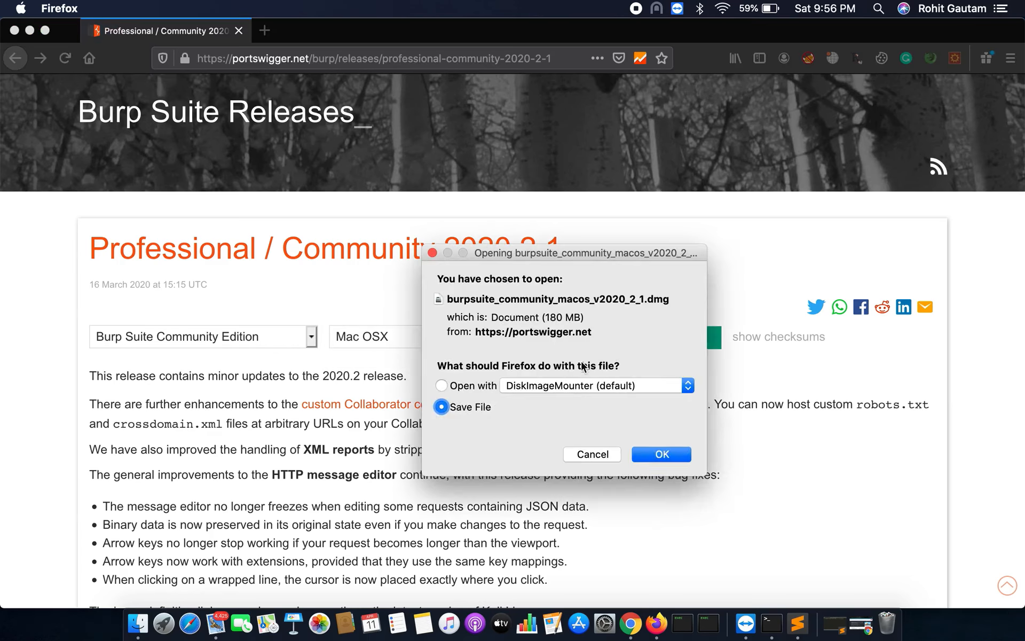
pyautogui.click(577, 455)
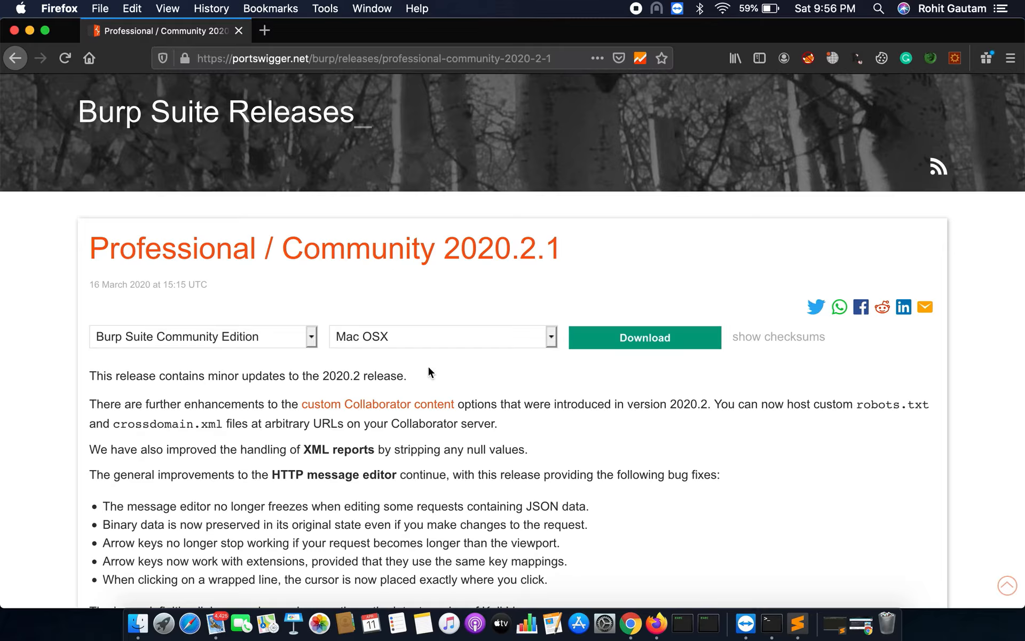
# Launch the installed Burp Suite Community Edition, dismiss the update offer and start a temporary project with Burp defaults
pyautogui.press('super+space')
pyautogui.write('b')
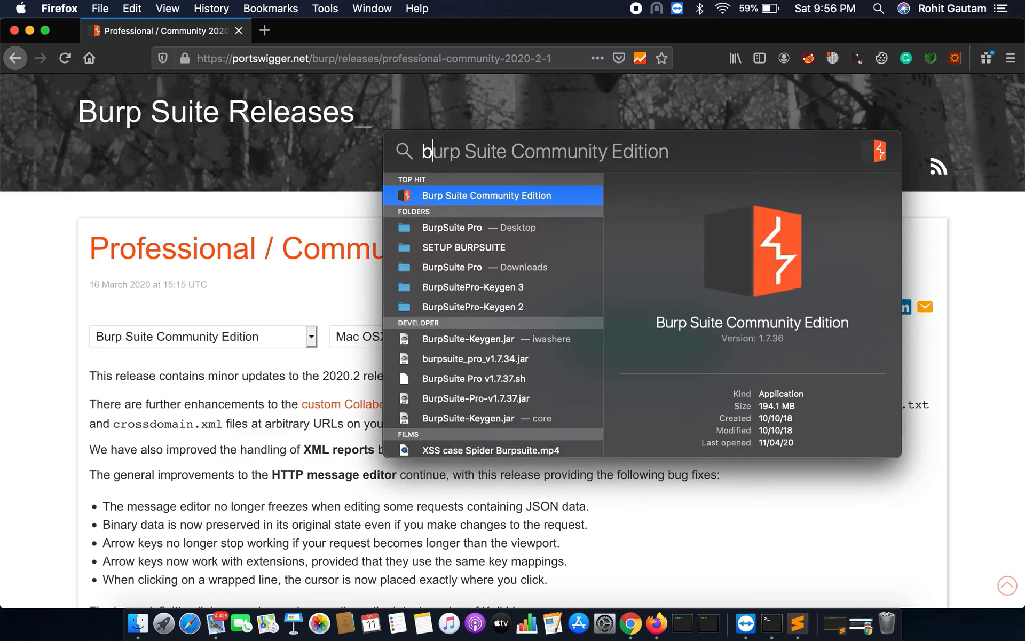
pyautogui.press('Return')
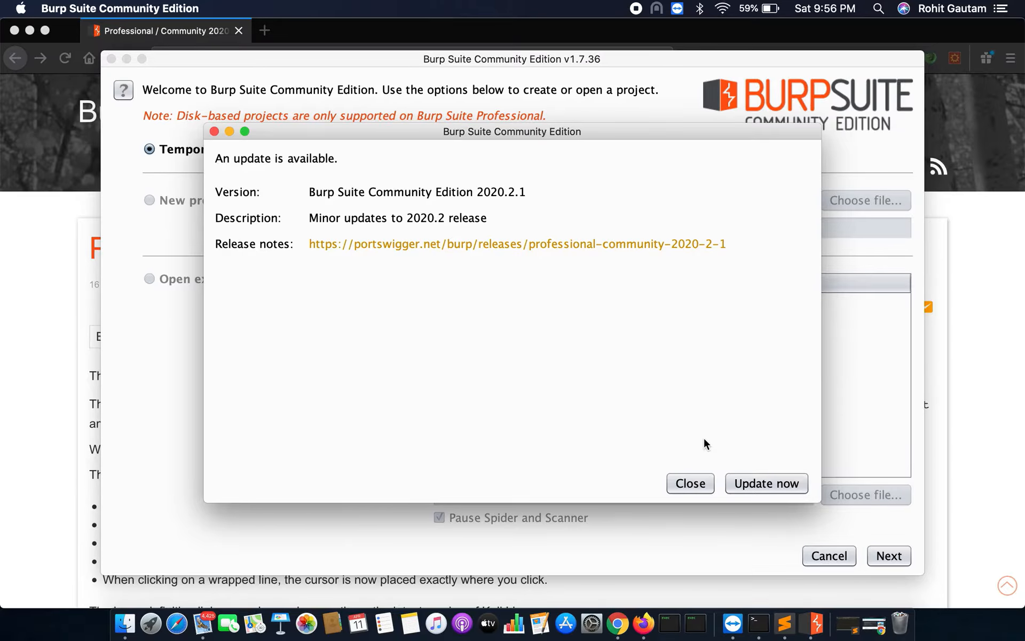
pyautogui.click(691, 483)
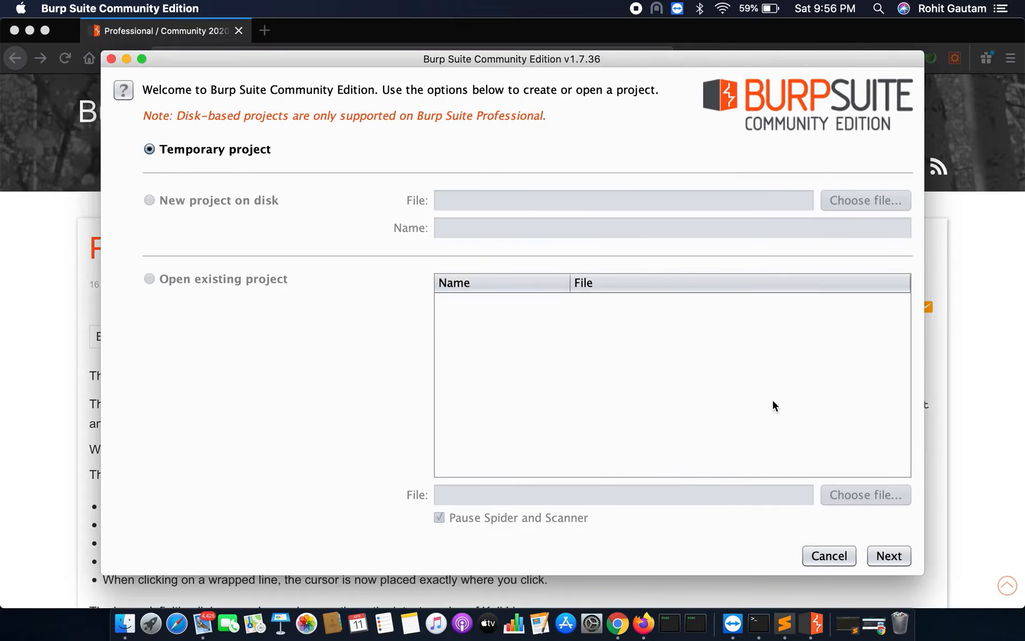
pyautogui.click(900, 547)
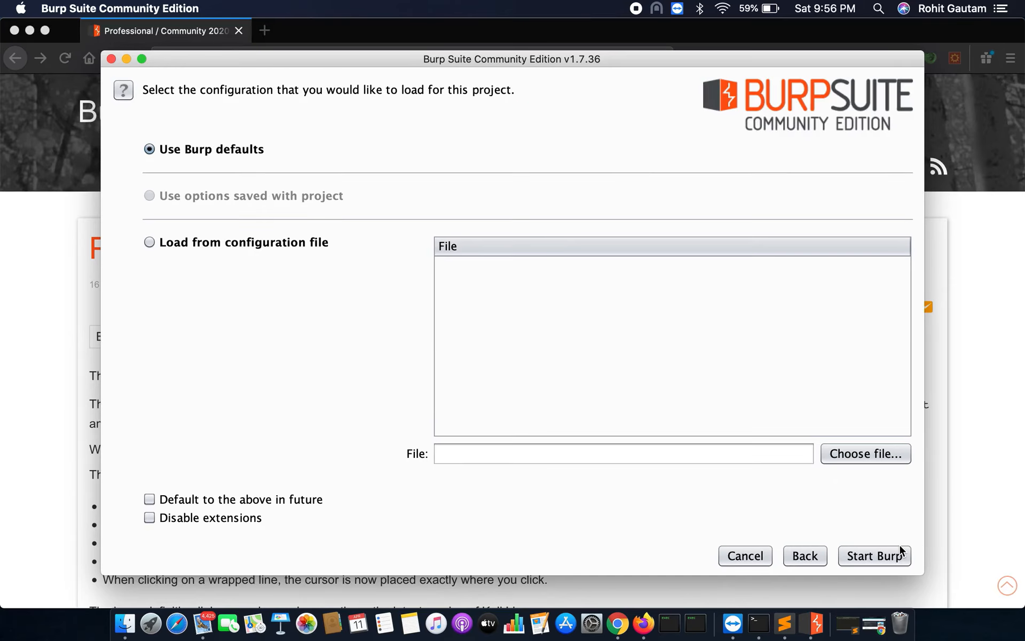
pyautogui.click(887, 554)
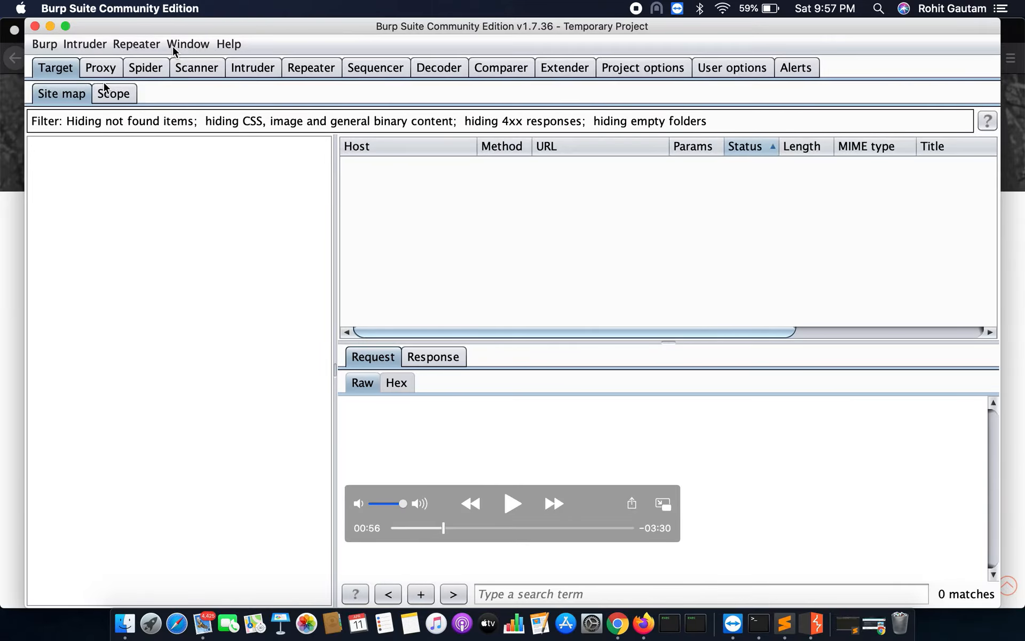
pyautogui.press('space')
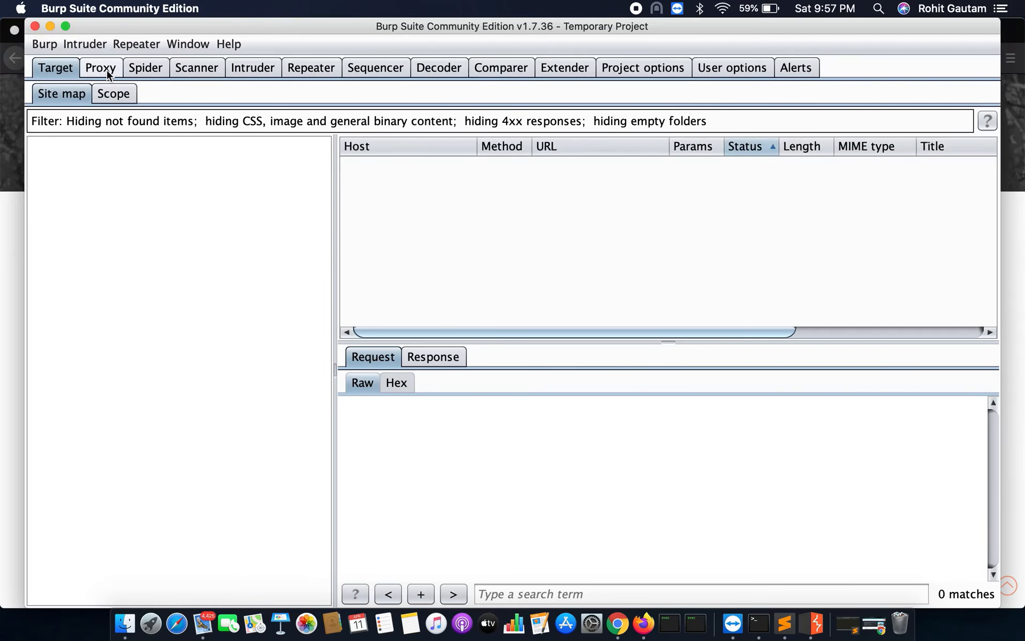
pyautogui.press('space')
pyautogui.press('space')
# Turn off interception in the proxy and view the HTTP and WebSockets histories
pyautogui.click(106, 71)
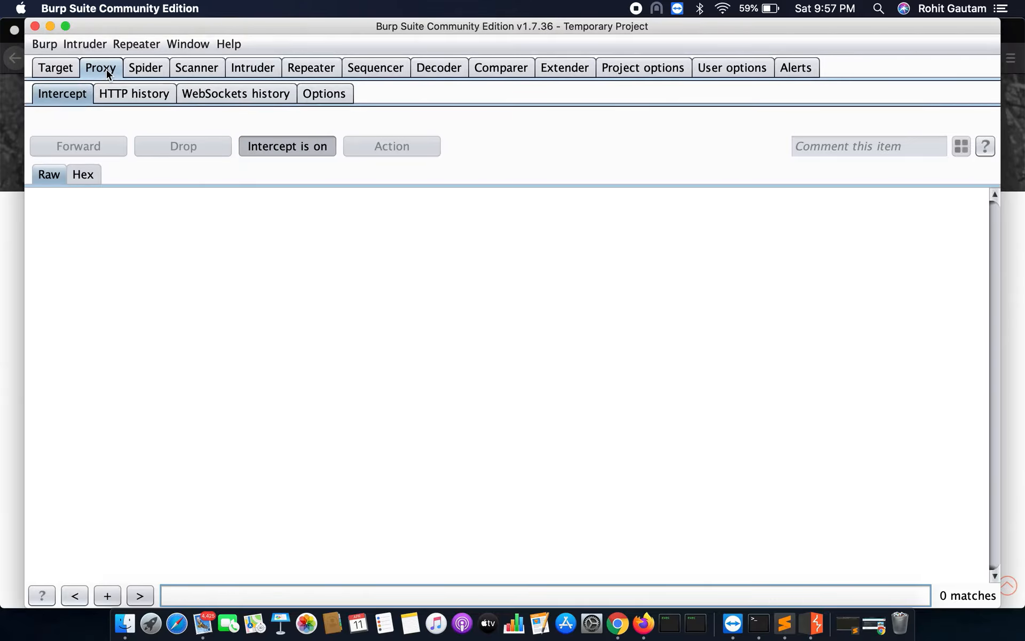
pyautogui.click(253, 145)
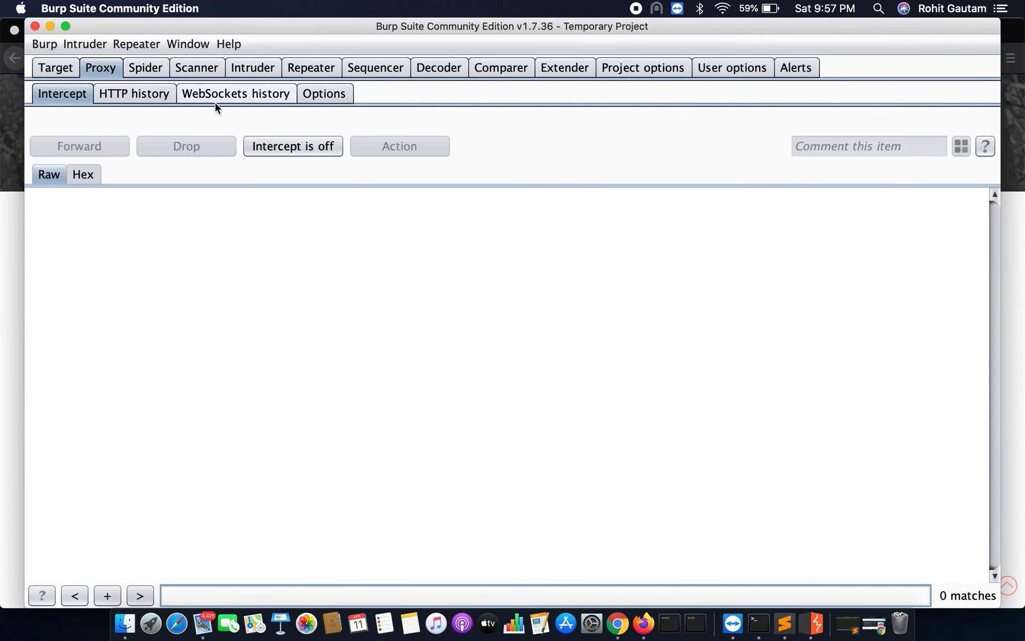
pyautogui.click(126, 97)
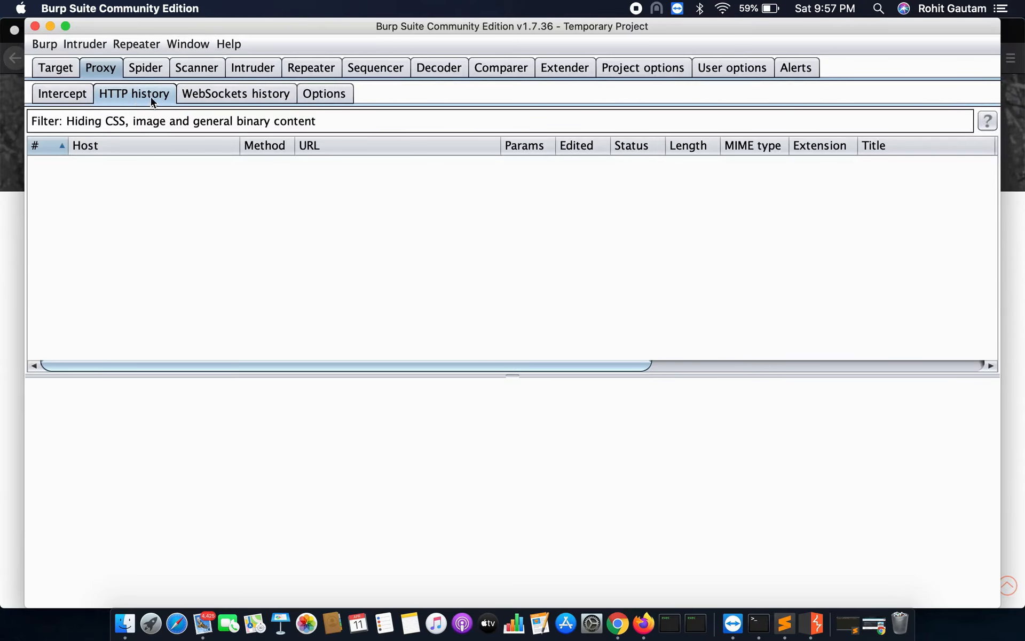
pyautogui.click(230, 95)
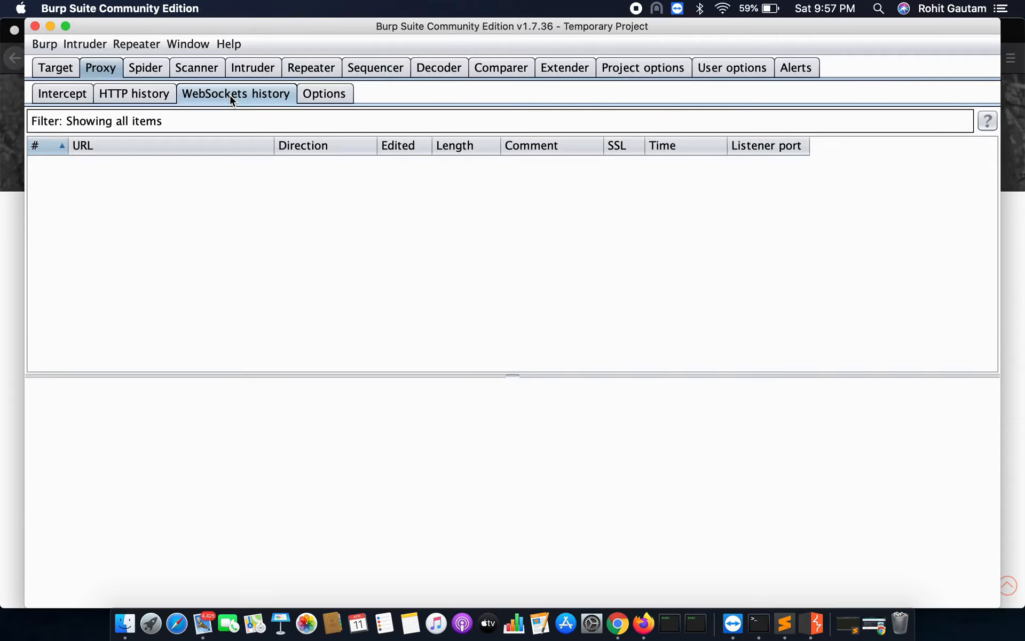
# Change the 127.0.0.1 proxy listener to bind to port 8081
pyautogui.click(317, 98)
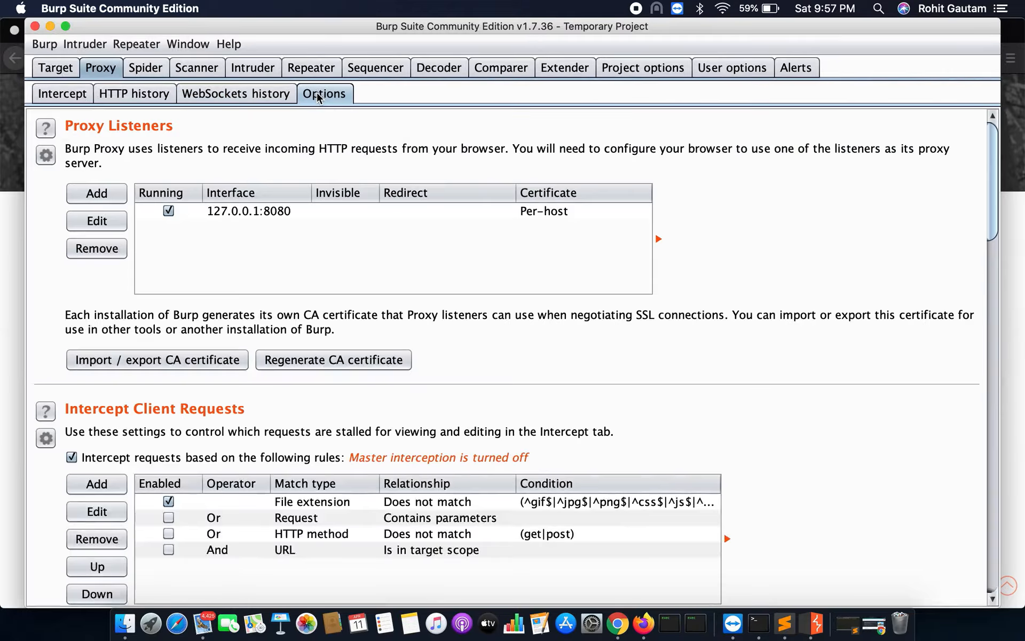
pyautogui.click(249, 213)
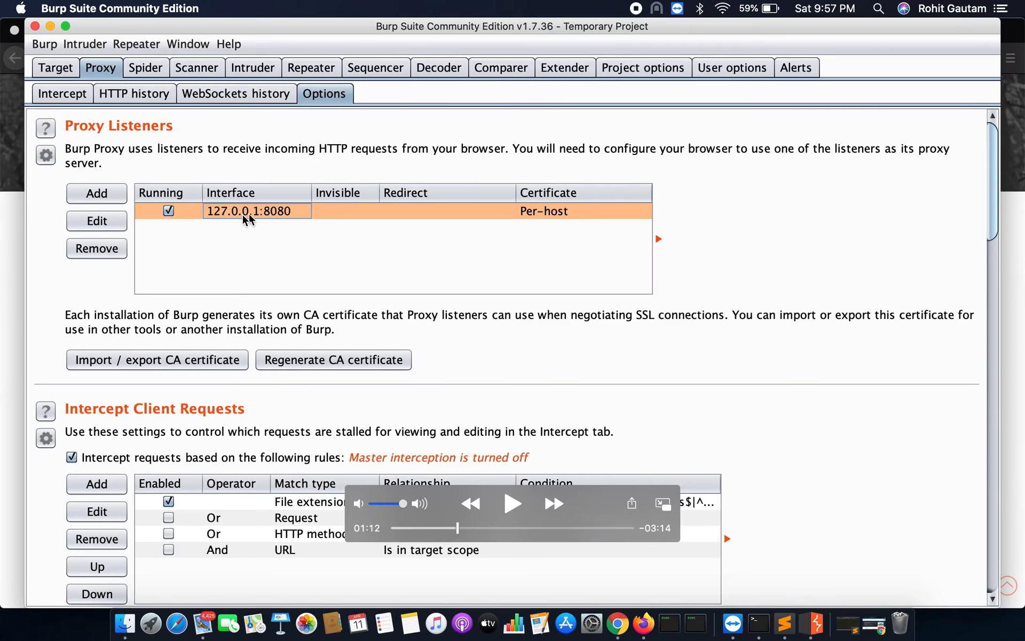
pyautogui.press('space')
pyautogui.press('space')
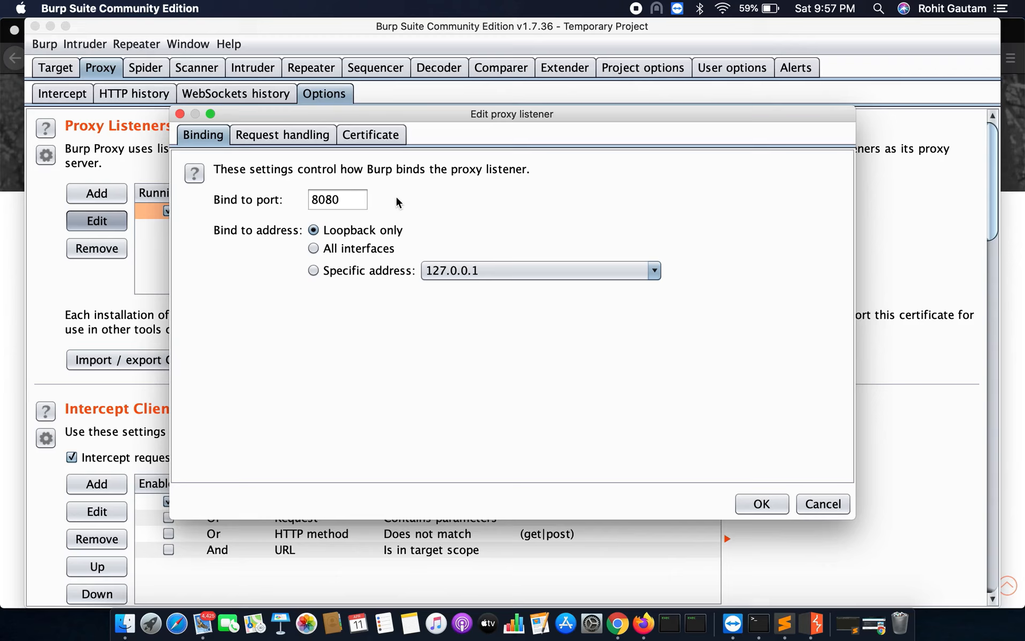
pyautogui.click(352, 200)
pyautogui.press('BackSpace')
pyautogui.write('1')
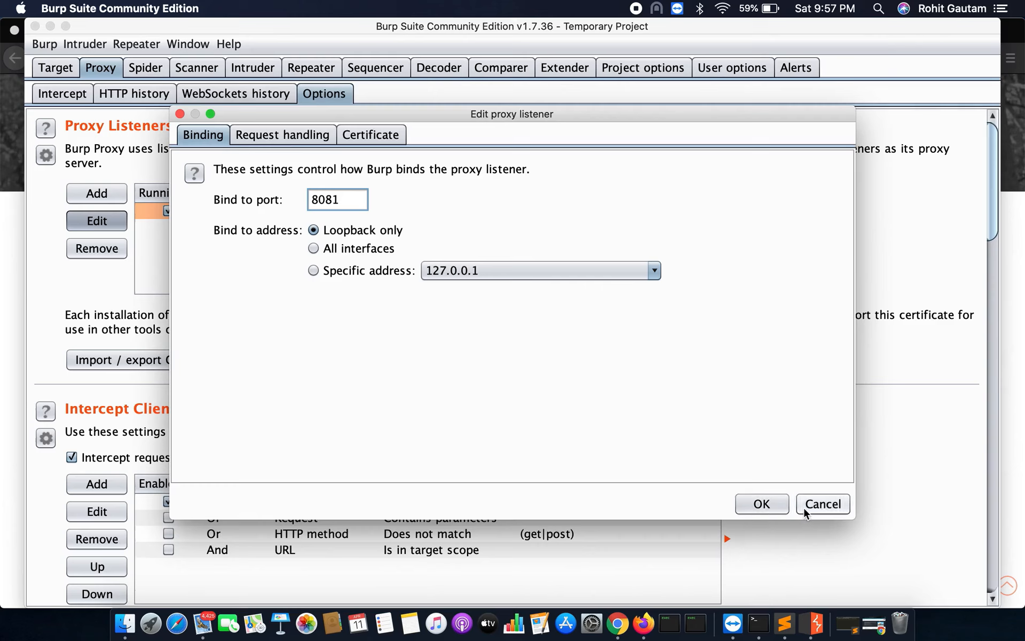
pyautogui.click(779, 506)
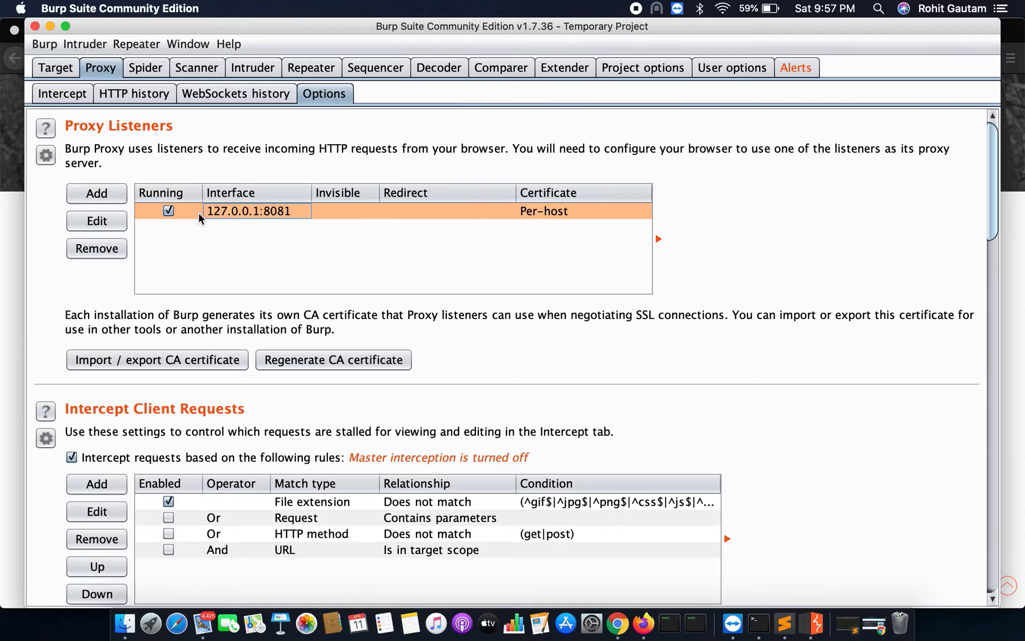
pyautogui.press('space')
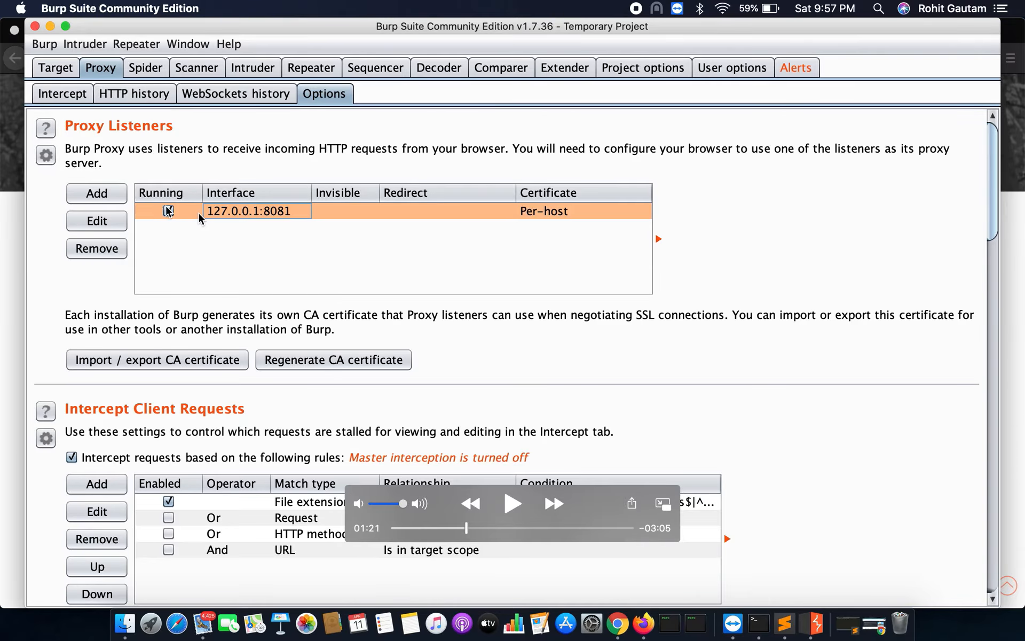
pyautogui.press('space')
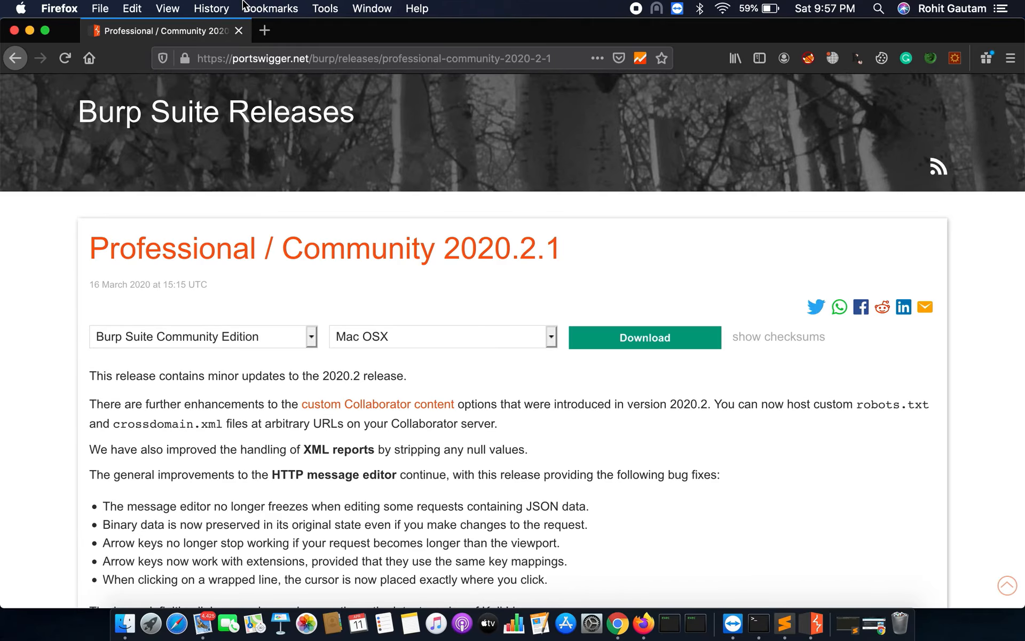
# Switch to Firefox, open its preferences in a new tab and find the settings matching "proxy"
pyautogui.click(266, 33)
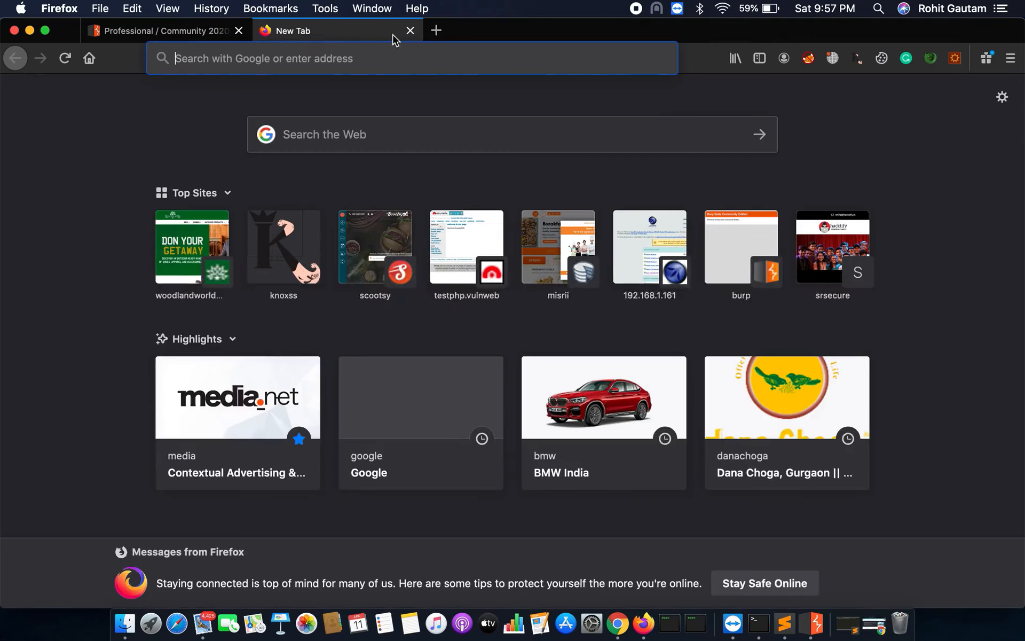
pyautogui.click(1012, 58)
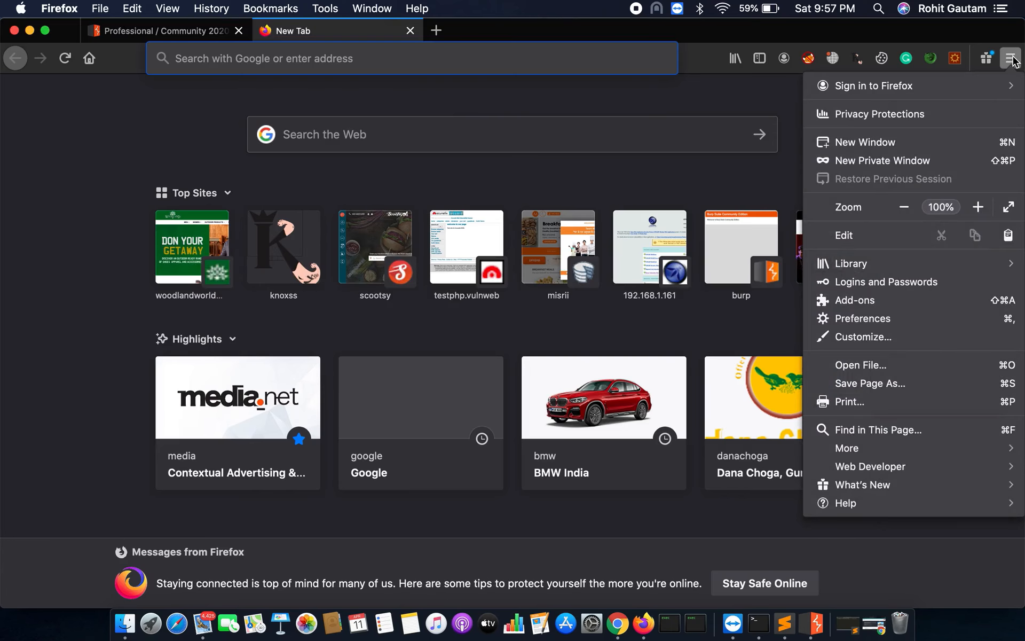
pyautogui.click(855, 317)
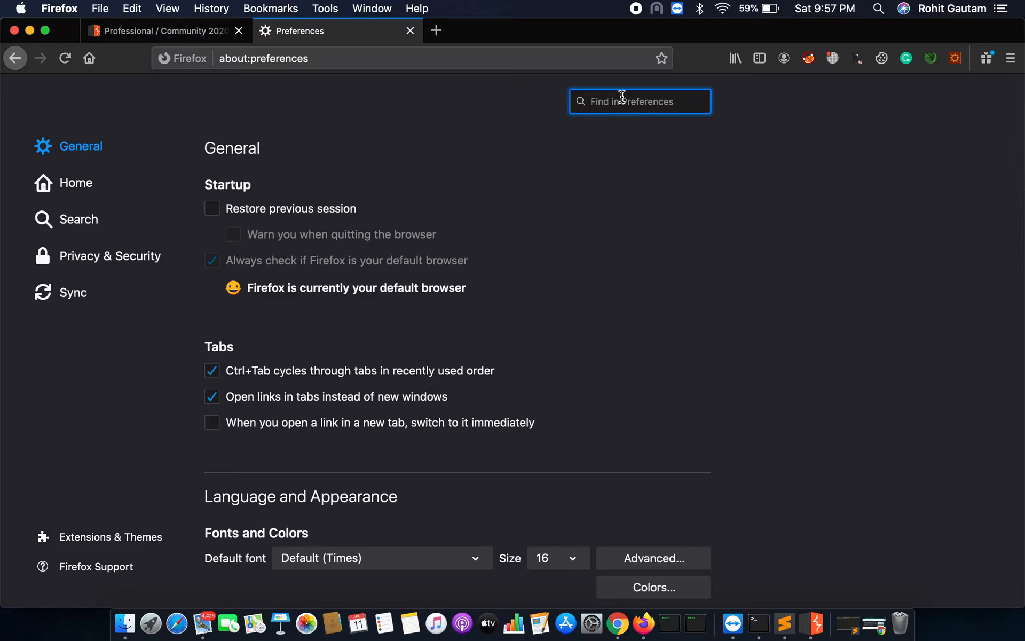
pyautogui.write('proxy')
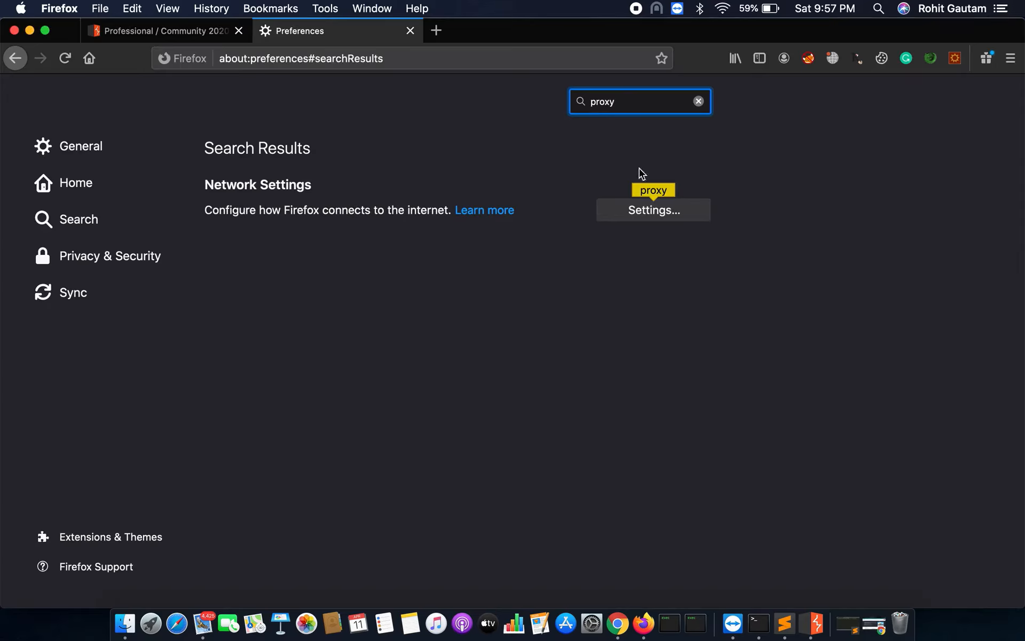
pyautogui.press('space')
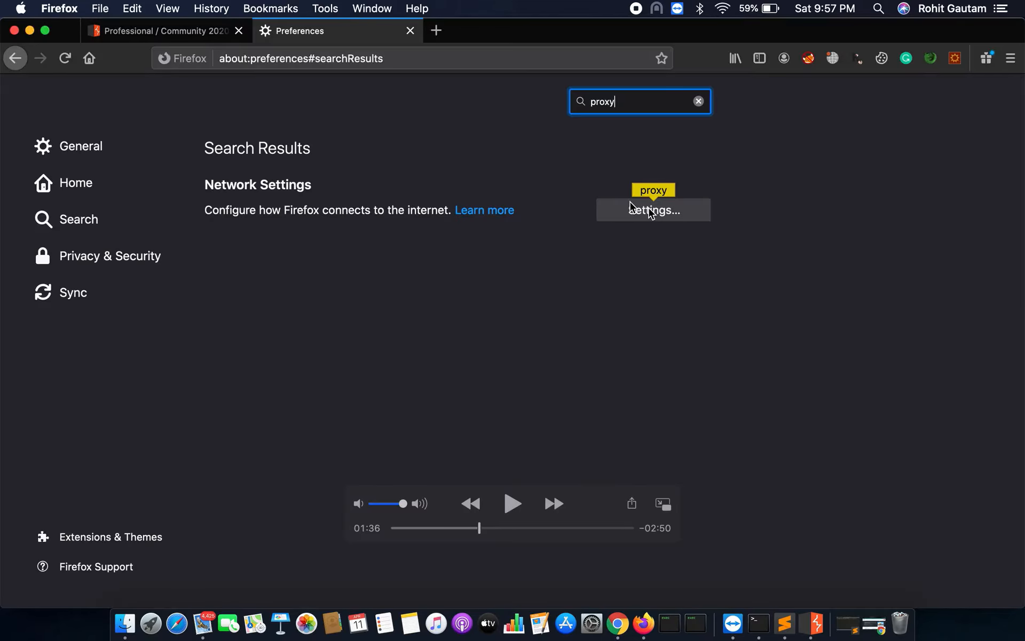
pyautogui.press('space')
pyautogui.press('space')
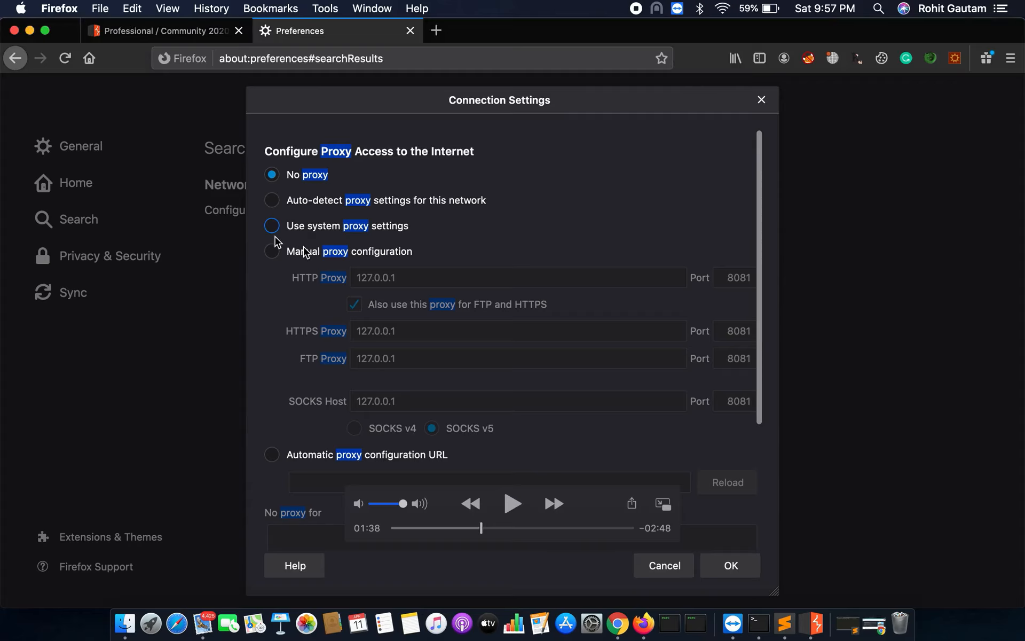
pyautogui.press('space')
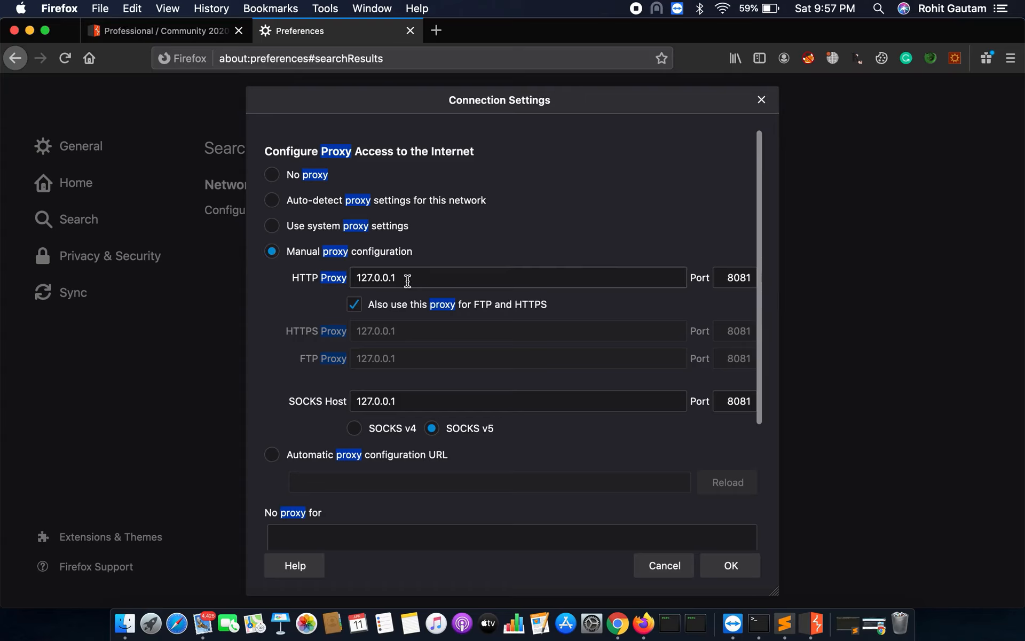
pyautogui.press('space')
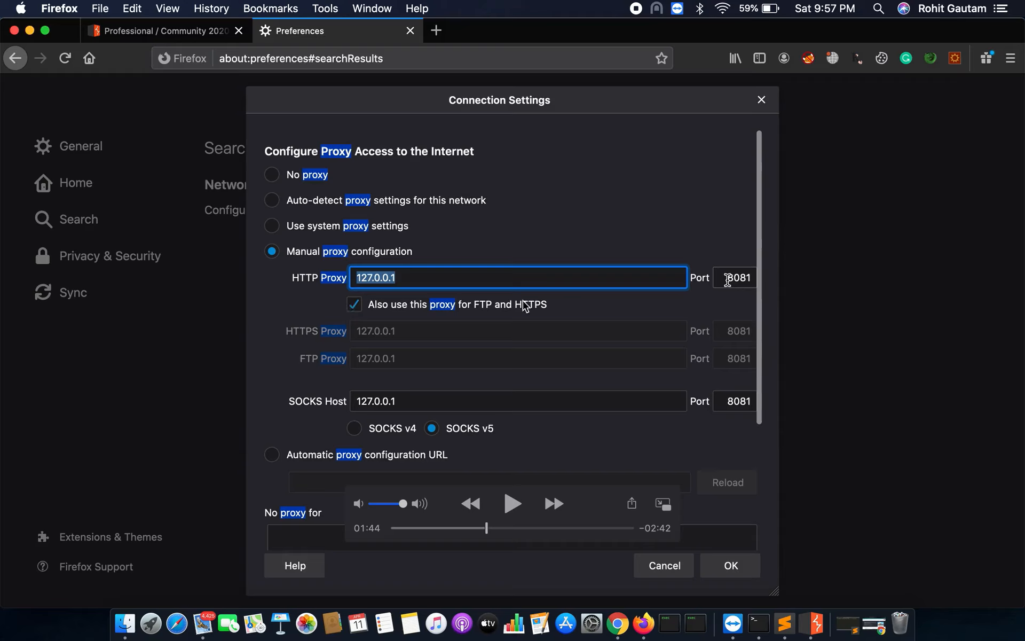
pyautogui.press('space')
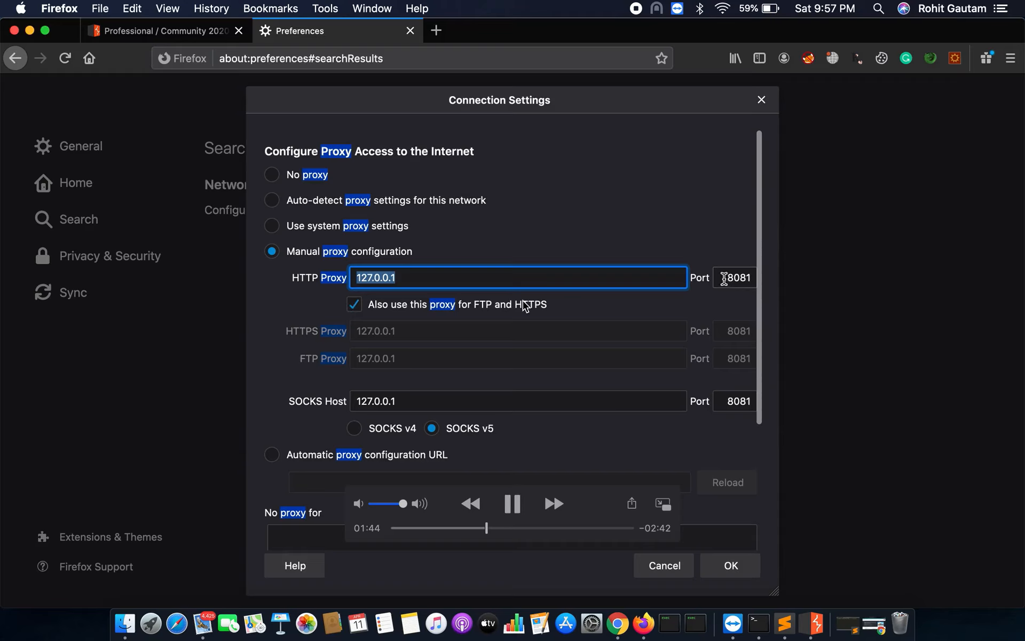
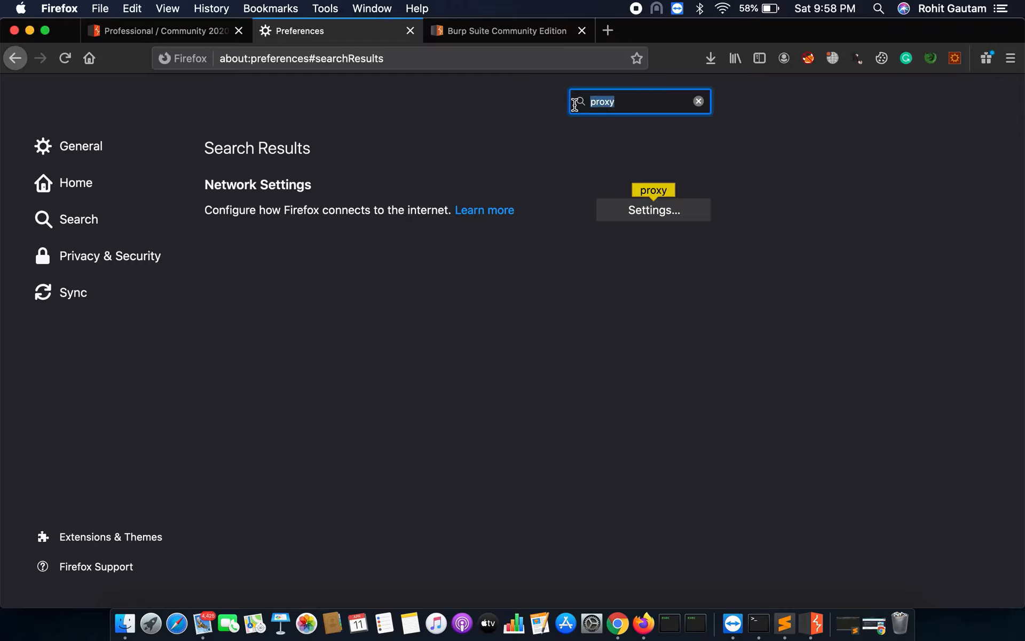
# Open the certificate manager from the preferences matching "certi" and show the downloaded cacert(12).der in its folder
pyautogui.write('certi')
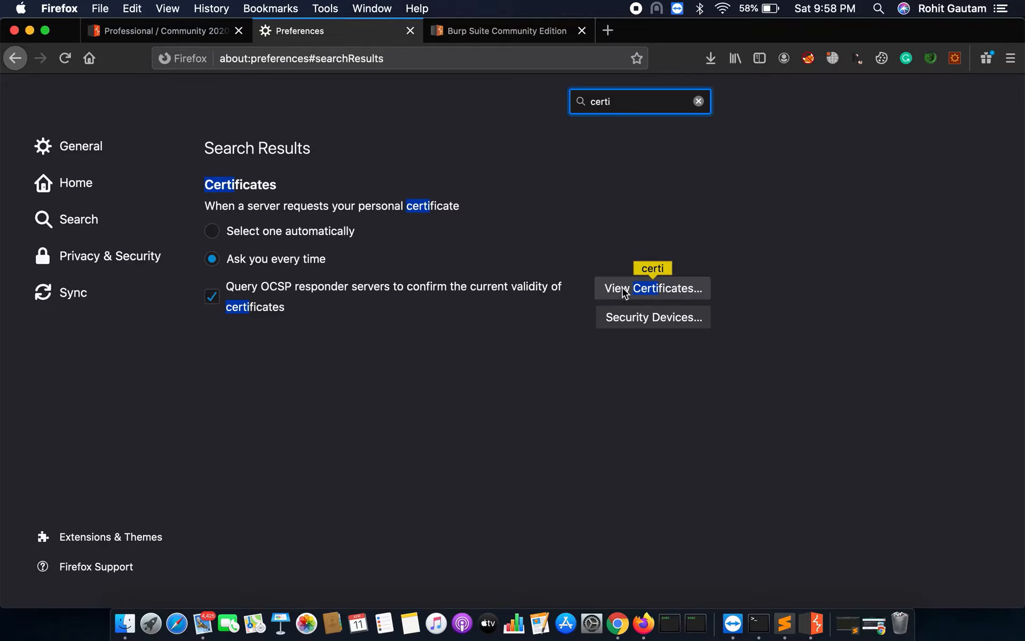
pyautogui.click(622, 293)
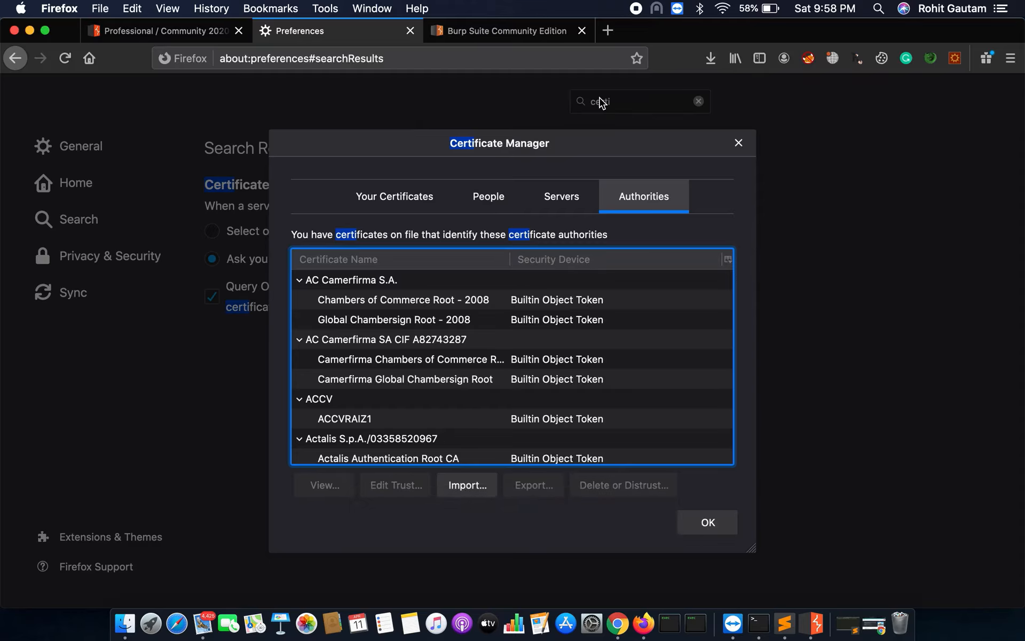
pyautogui.click(710, 58)
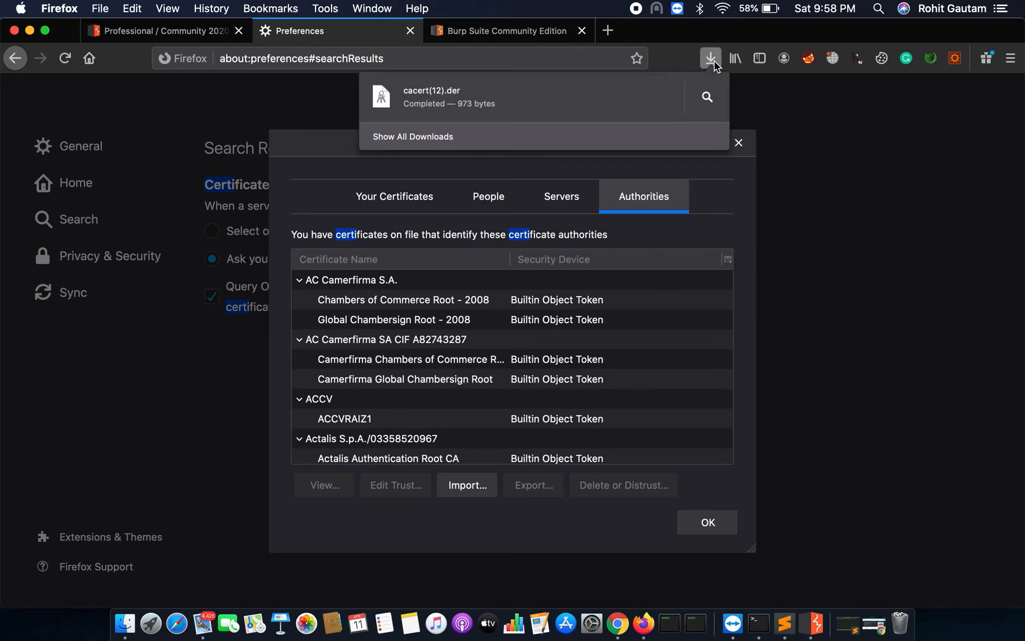
pyautogui.rightClick(448, 103)
pyautogui.click(468, 111)
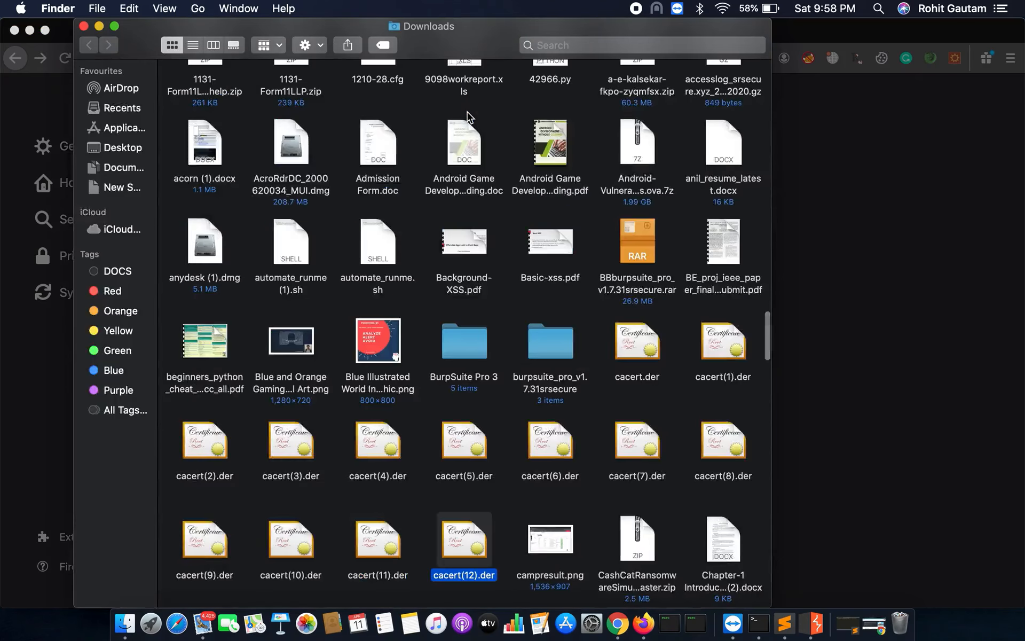
pyautogui.scroll(-2, 490, 524)
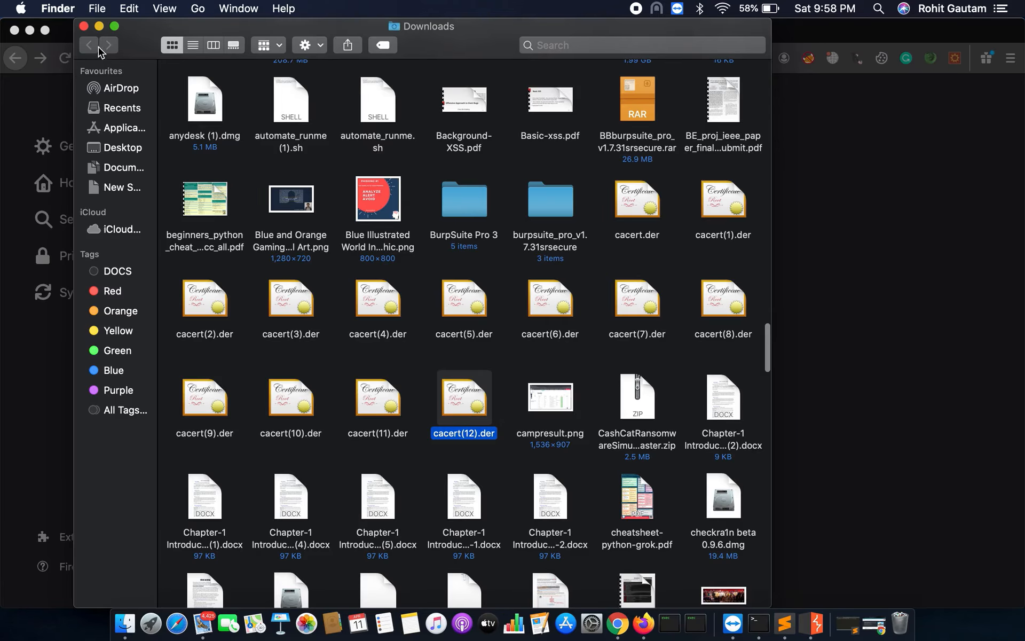
pyautogui.click(99, 26)
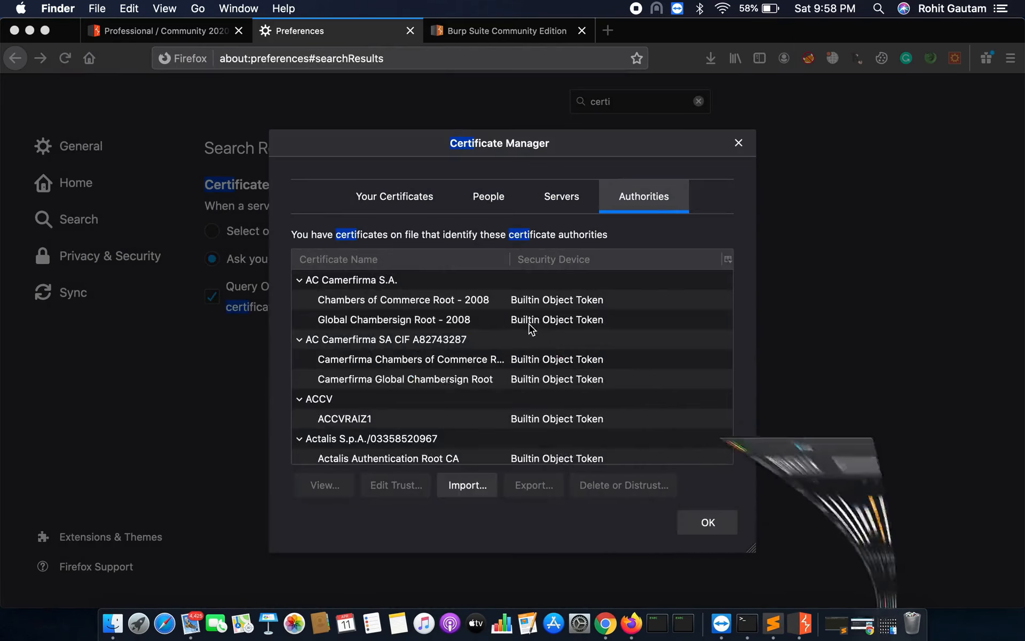
# Try to import cacert(12).der as a certificate authority, and close the certificate manager
pyautogui.click(479, 483)
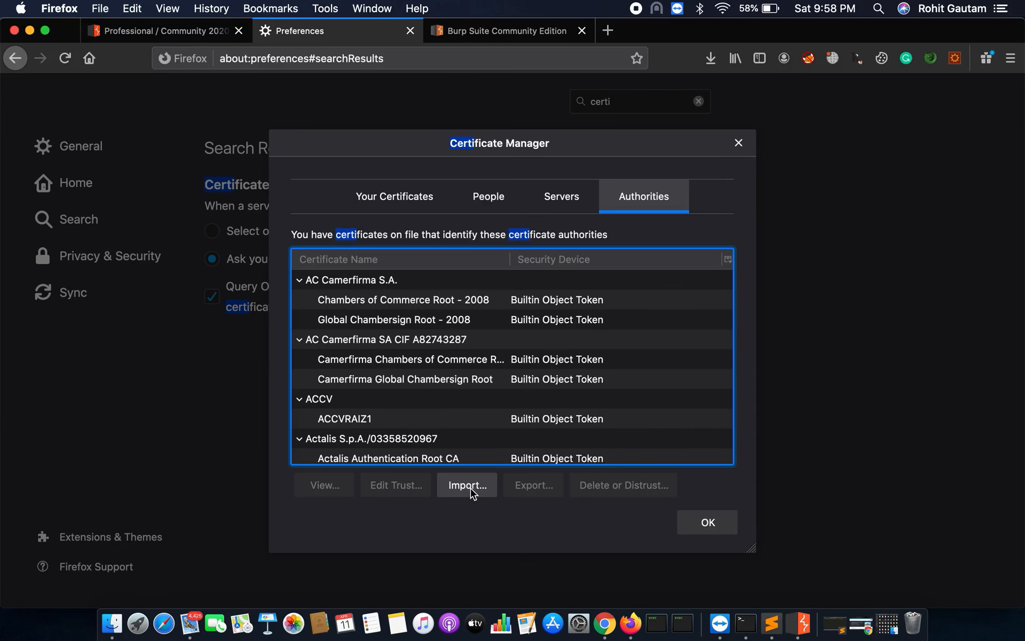
pyautogui.click(472, 491)
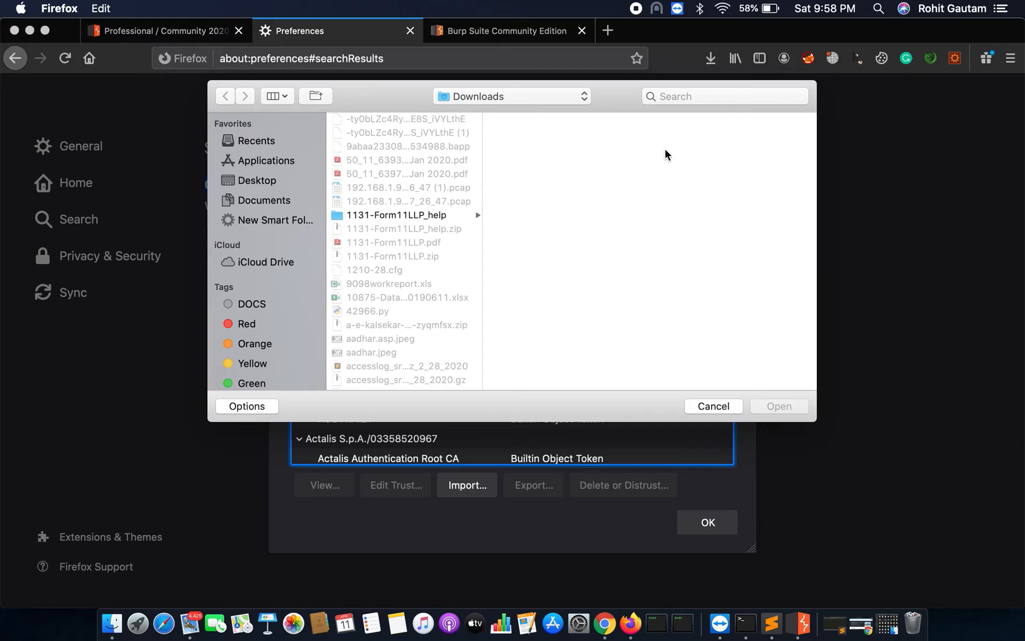
pyautogui.write('c')
pyautogui.scroll(-5, 414, 306)
pyautogui.click(394, 328)
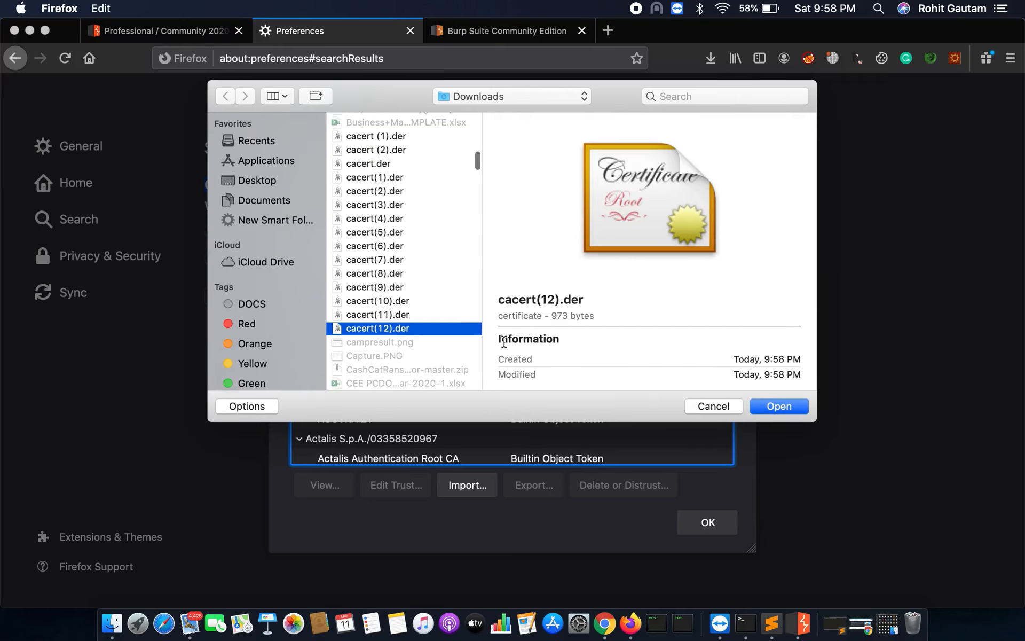
pyautogui.click(778, 406)
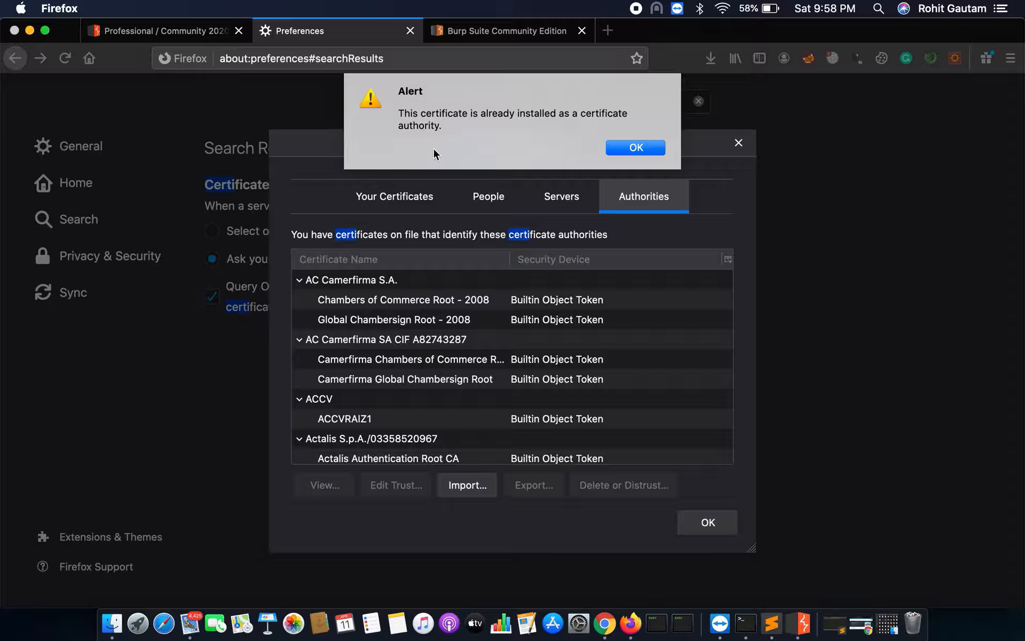
pyautogui.moveTo(398, 113); pyautogui.dragTo(644, 113)
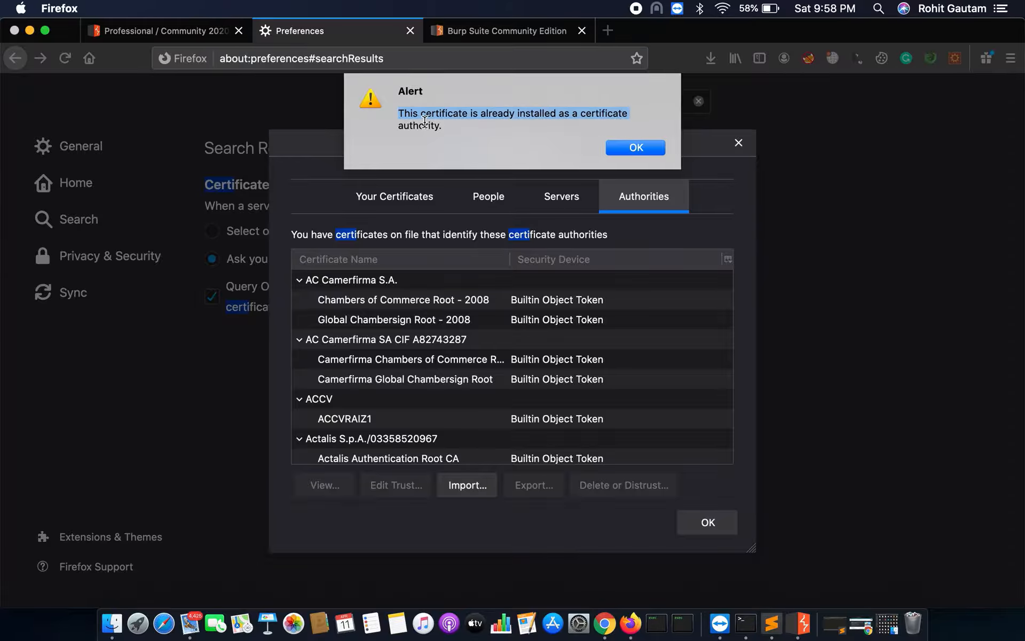
pyautogui.moveTo(409, 126); pyautogui.dragTo(453, 124)
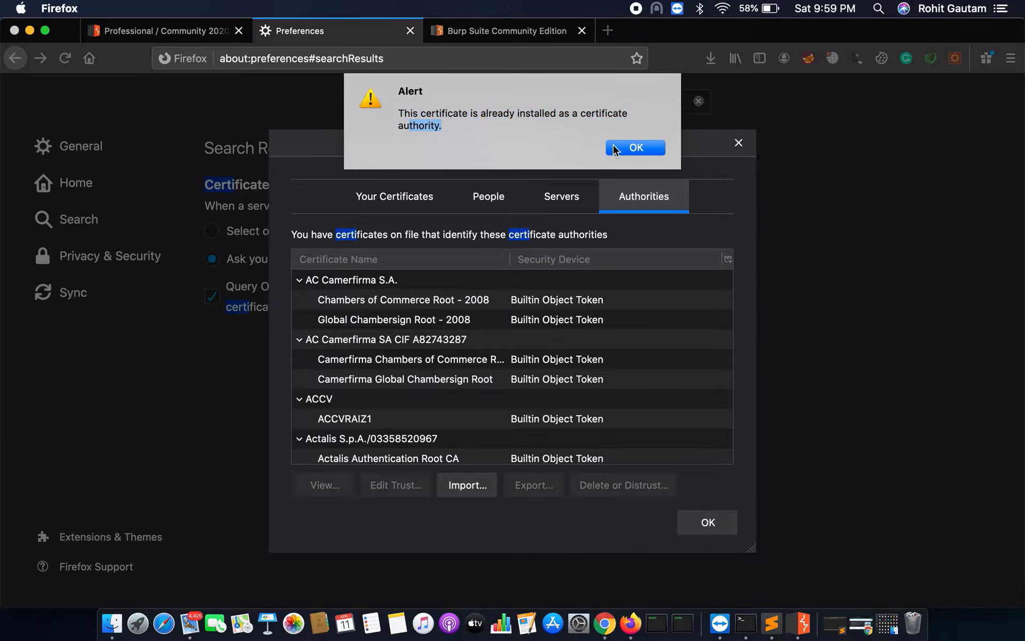
pyautogui.click(613, 150)
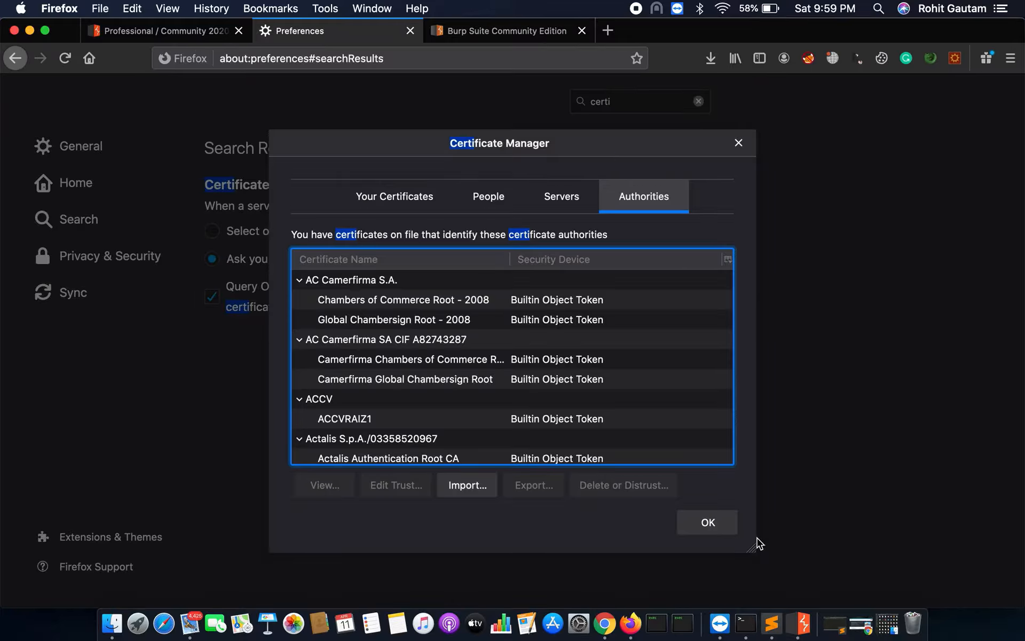
pyautogui.click(712, 523)
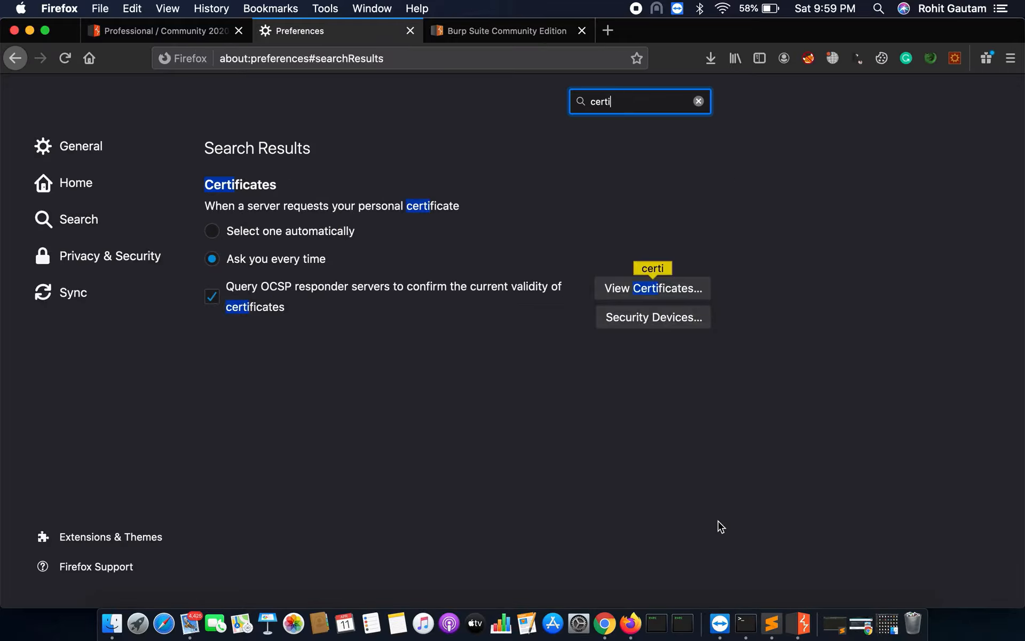
# Switch to Burp Suite, turn on proxy interception and narrow its window so the browser page shows beside it
pyautogui.click(543, 35)
pyautogui.click(456, 63)
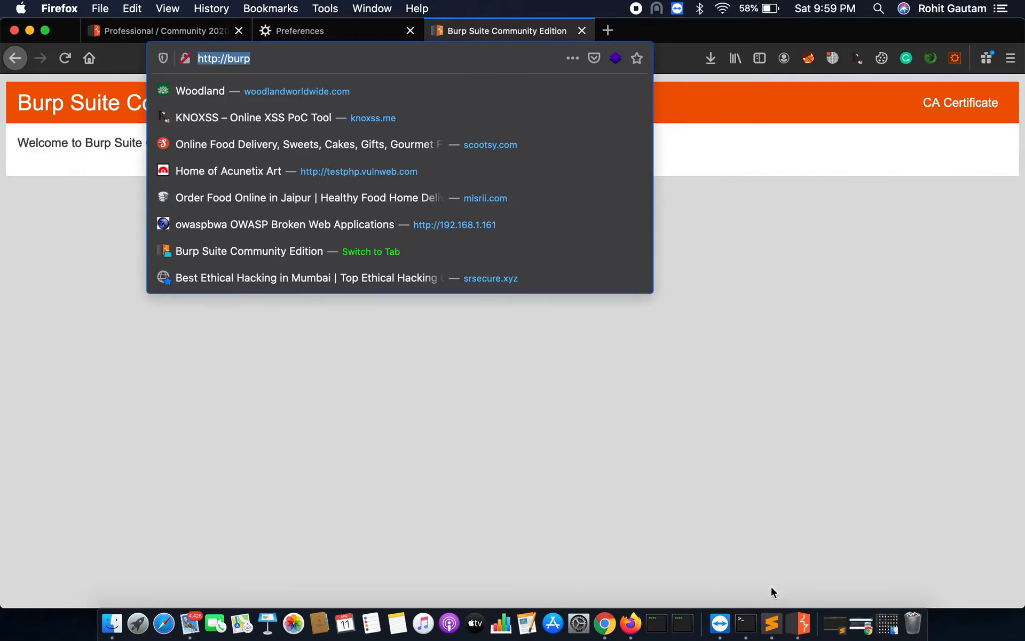
pyautogui.click(799, 617)
pyautogui.click(274, 145)
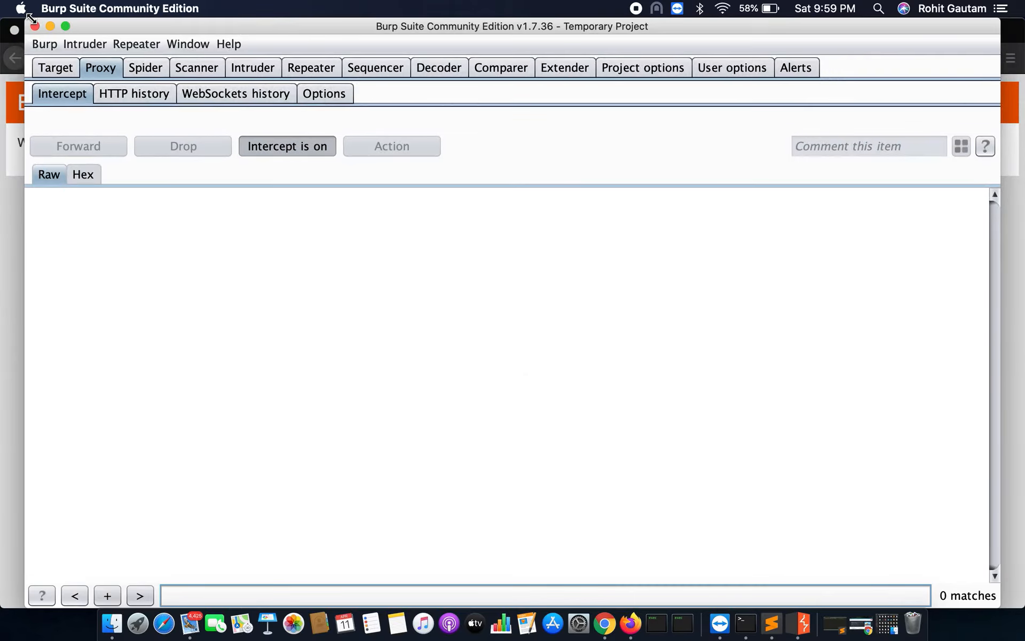
pyautogui.moveTo(25, 22); pyautogui.dragTo(459, 36)
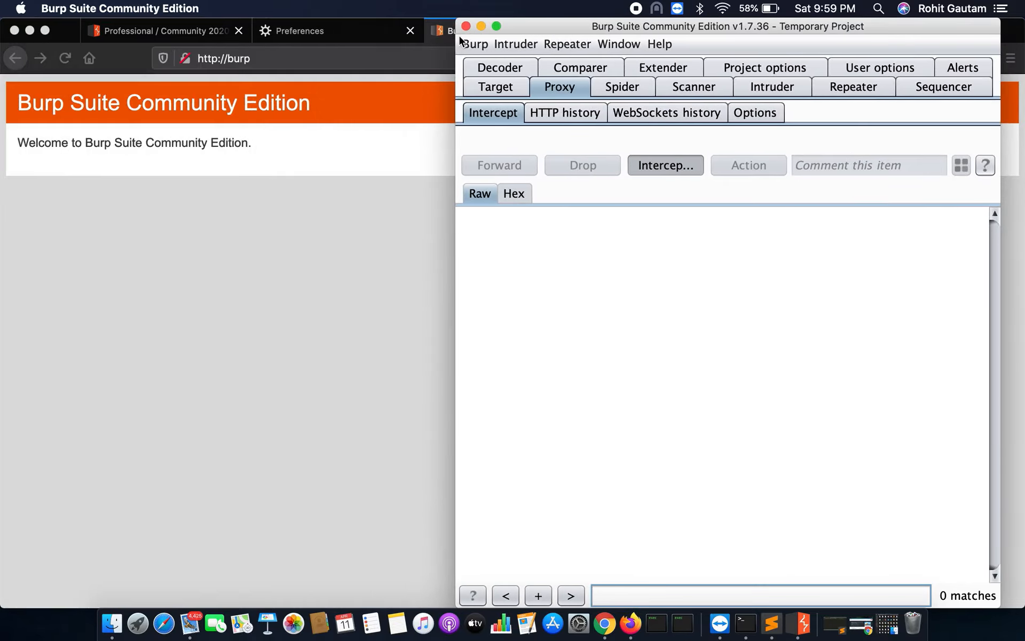
pyautogui.click(351, 59)
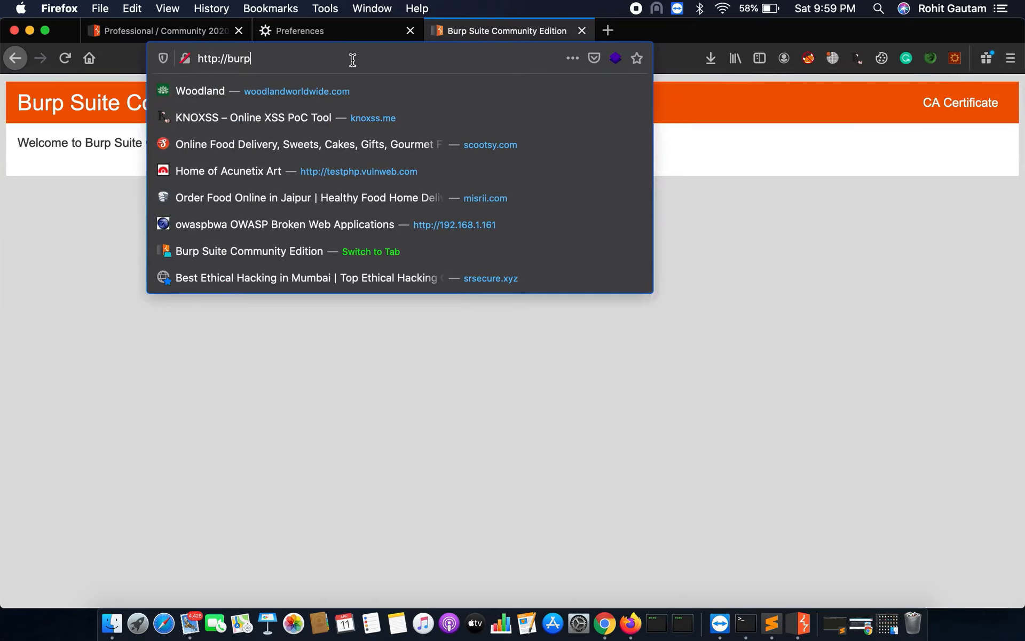
pyautogui.write('google.com')
pyautogui.press('Return')
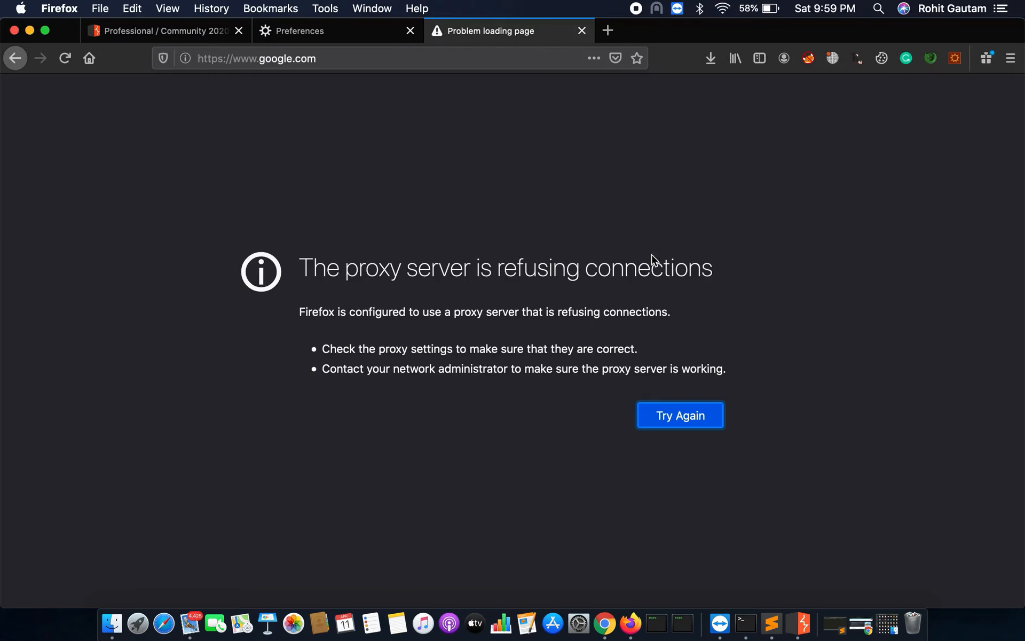
# Check the proxy listener's interface and port in Burp Suite's proxy options, and return to Firefox
pyautogui.click(803, 623)
pyautogui.click(749, 114)
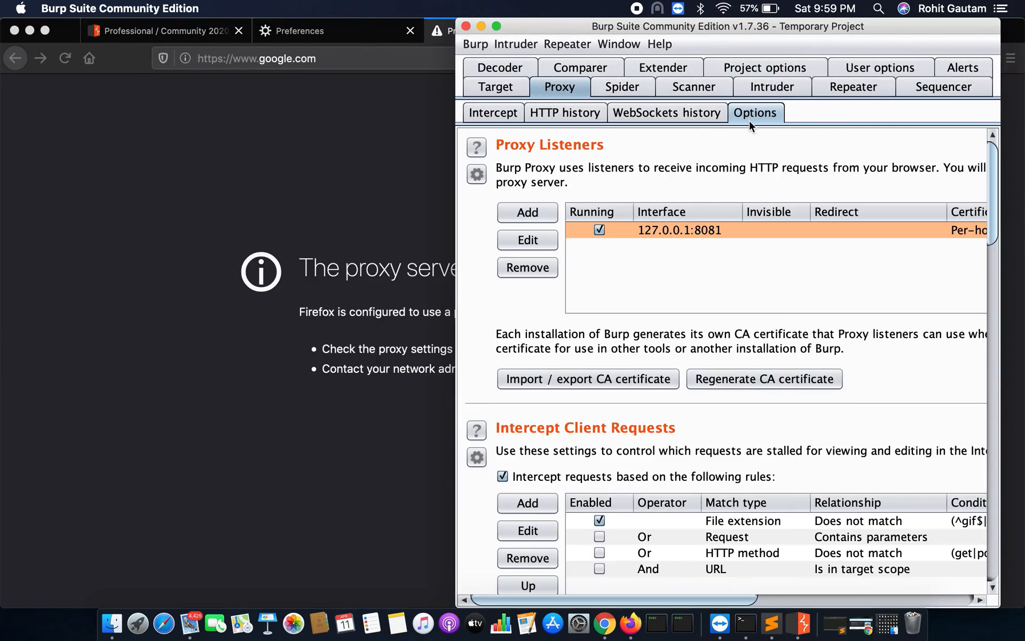
pyautogui.click(287, 162)
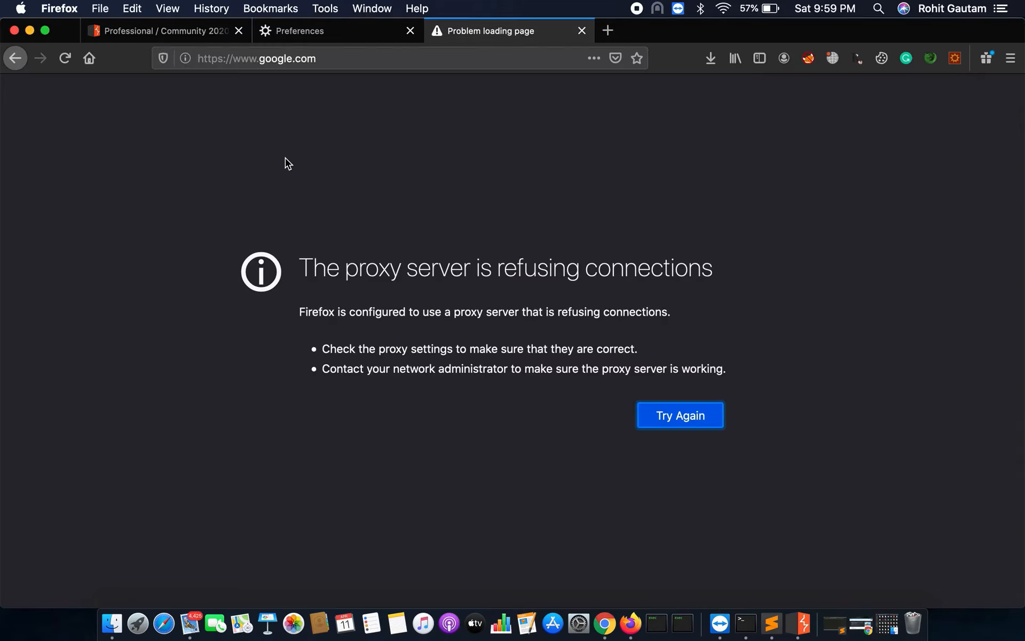
# Find the Firefox preferences matching "xy" and apply the manual HTTP proxy to FTP and HTTPS as well
pyautogui.click(331, 33)
pyautogui.press('super+a')
pyautogui.write('xy')
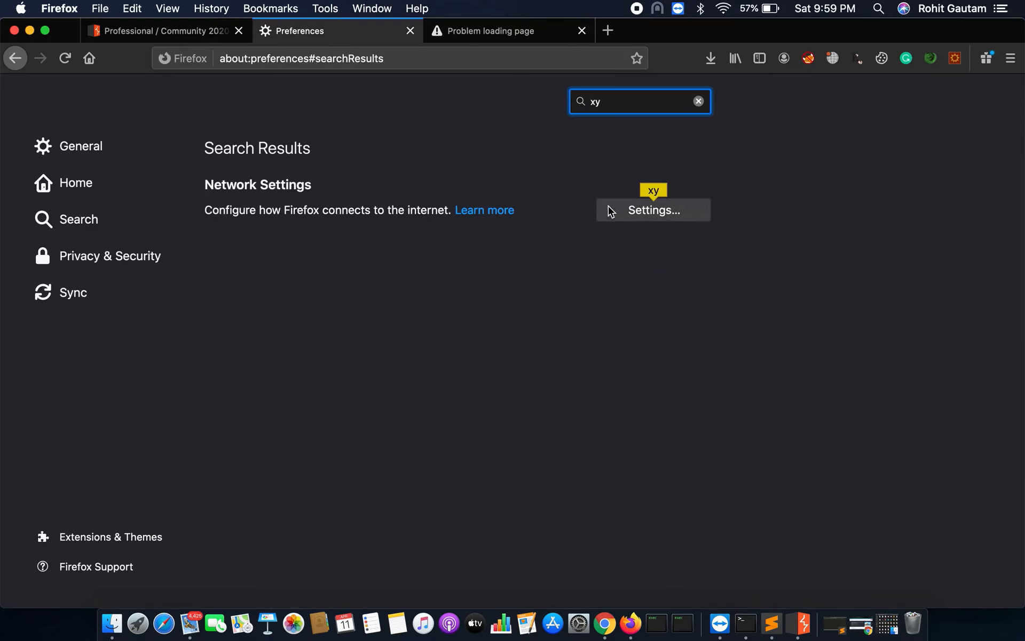
pyautogui.click(607, 207)
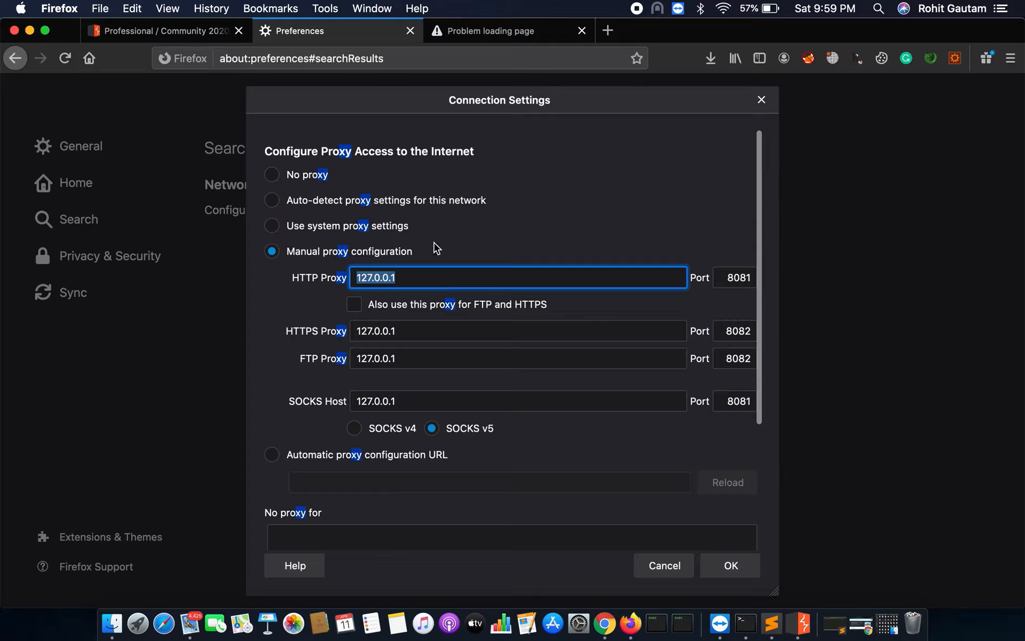
pyautogui.click(355, 304)
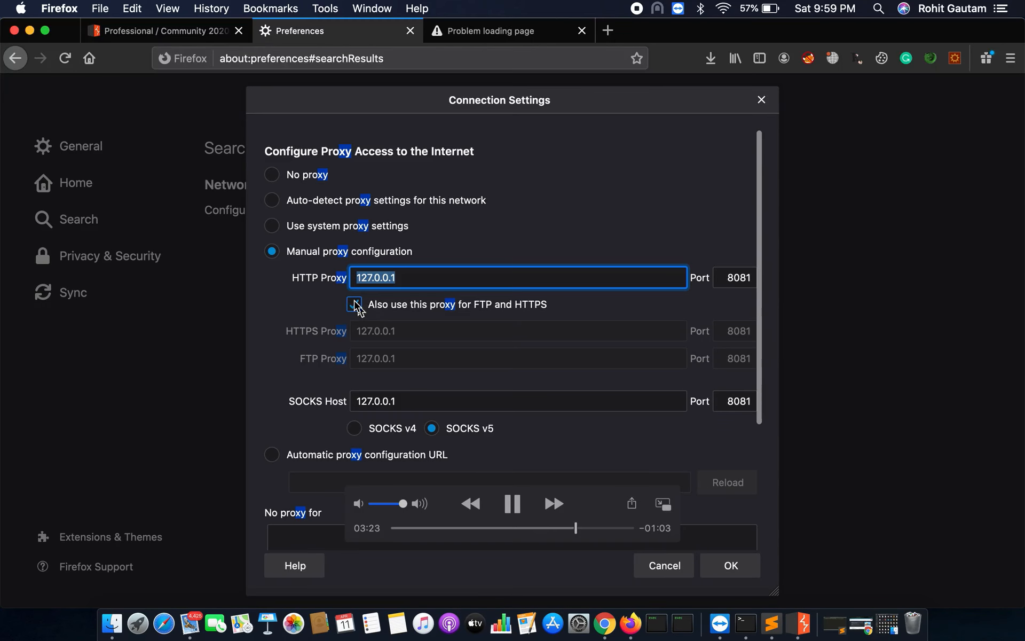
pyautogui.click(731, 565)
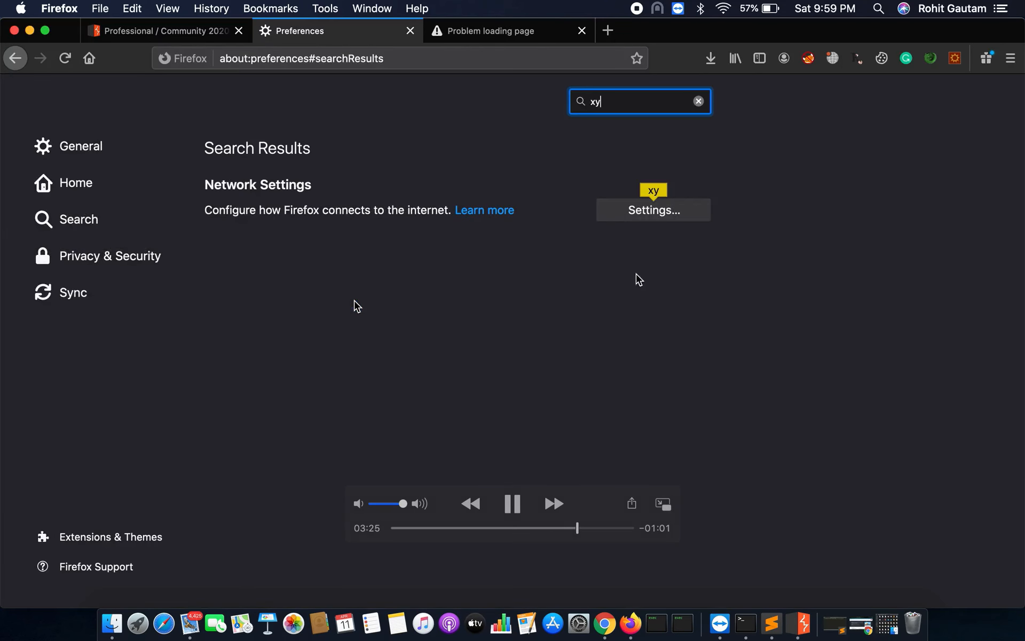
# Reload google.com through the proxy and forward the first intercepted request in Burp Suite's widened window
pyautogui.click(521, 32)
pyautogui.click(65, 58)
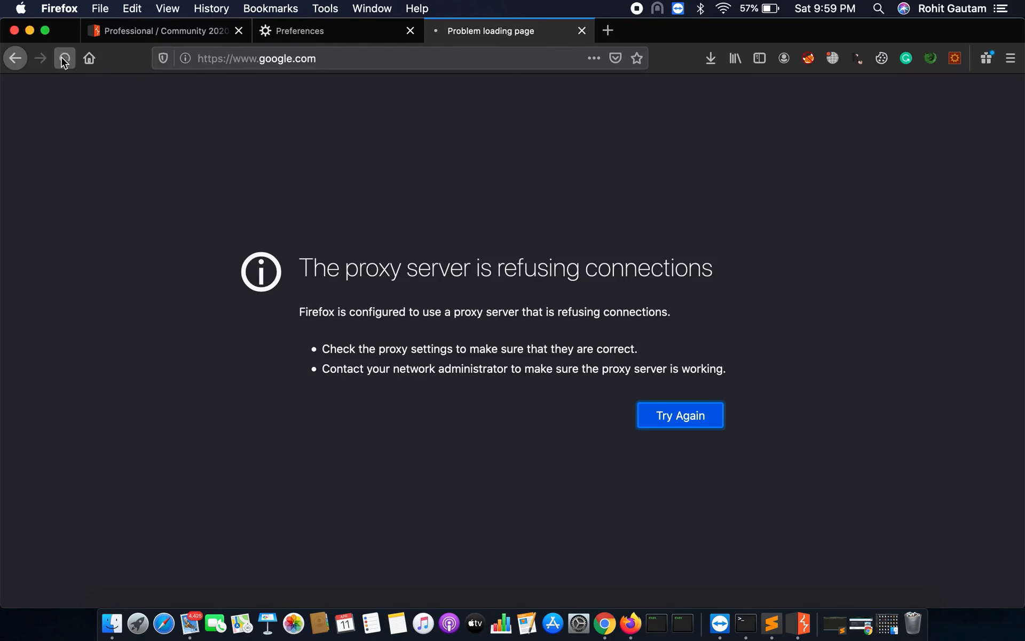
pyautogui.click(793, 614)
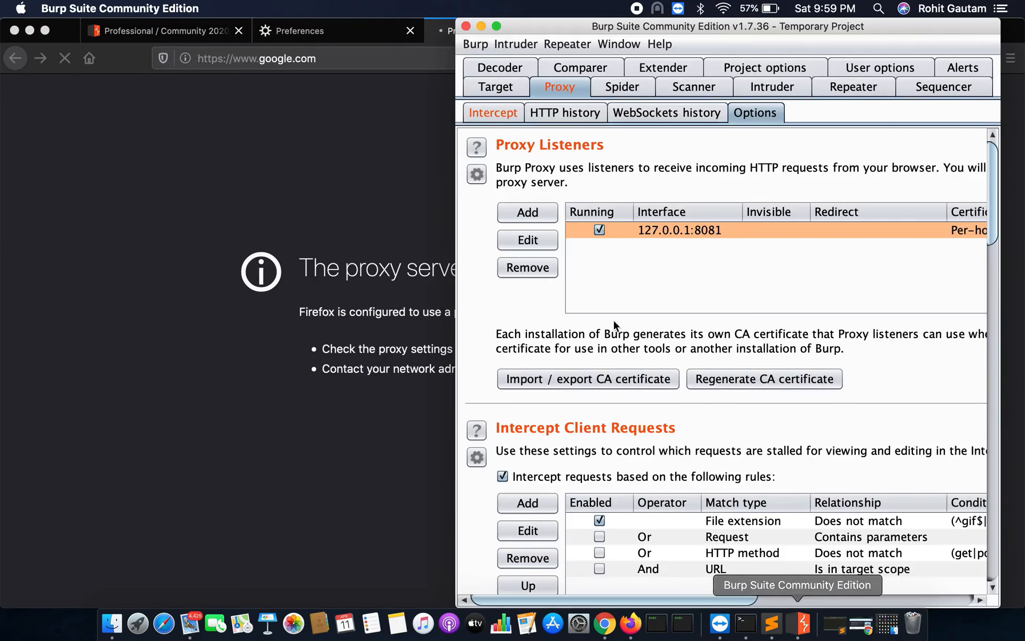
pyautogui.click(489, 117)
pyautogui.moveTo(455, 113); pyautogui.dragTo(190, 114)
pyautogui.click(262, 150)
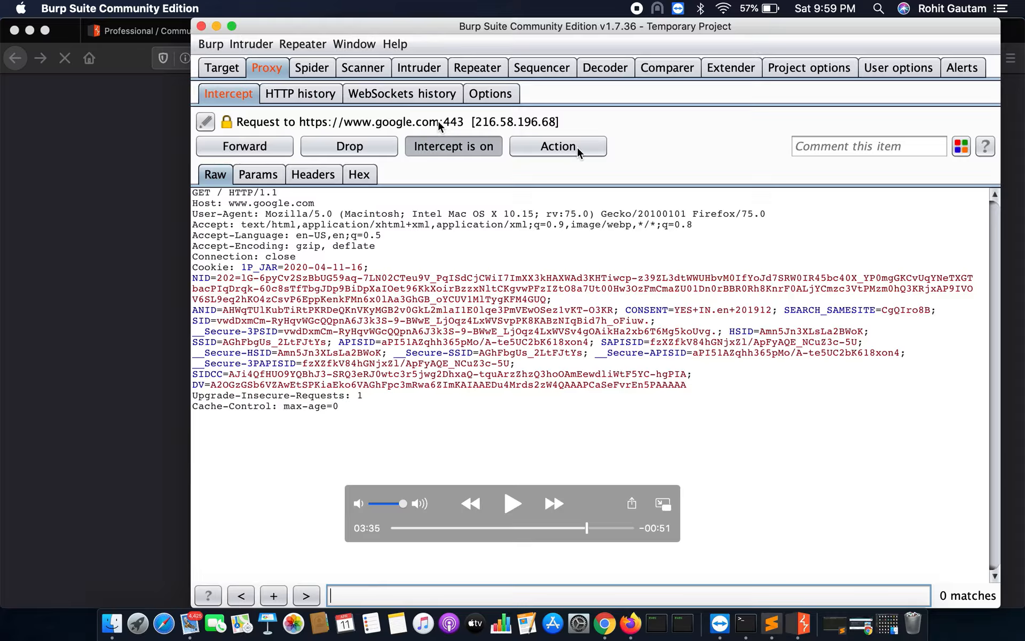
# Turn request interception on in Burp Suite, return to Firefox and submit the Google search for "batman"
pyautogui.press('space')
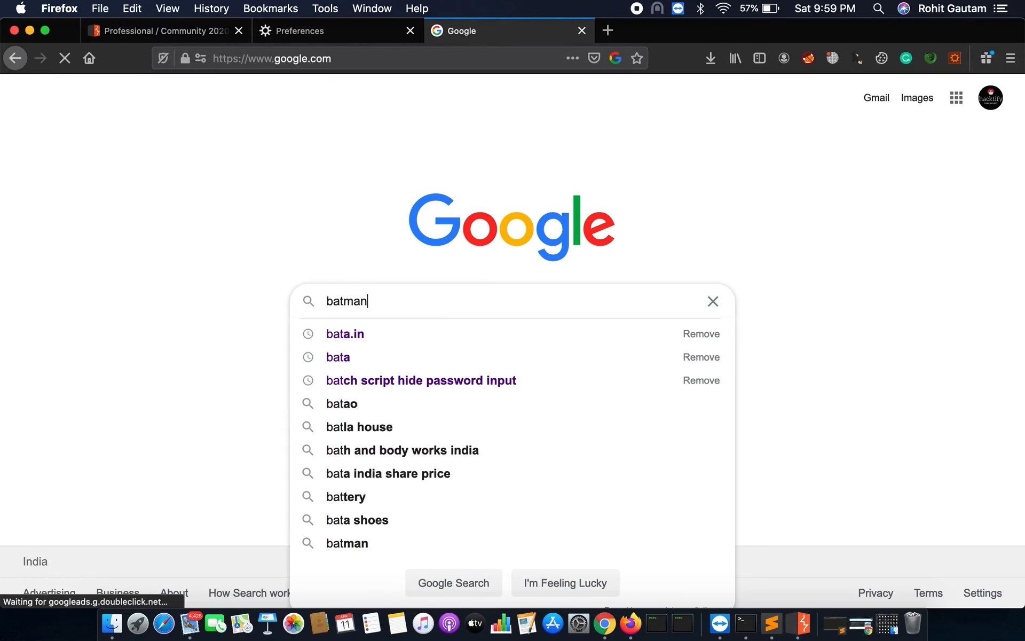
pyautogui.click(799, 623)
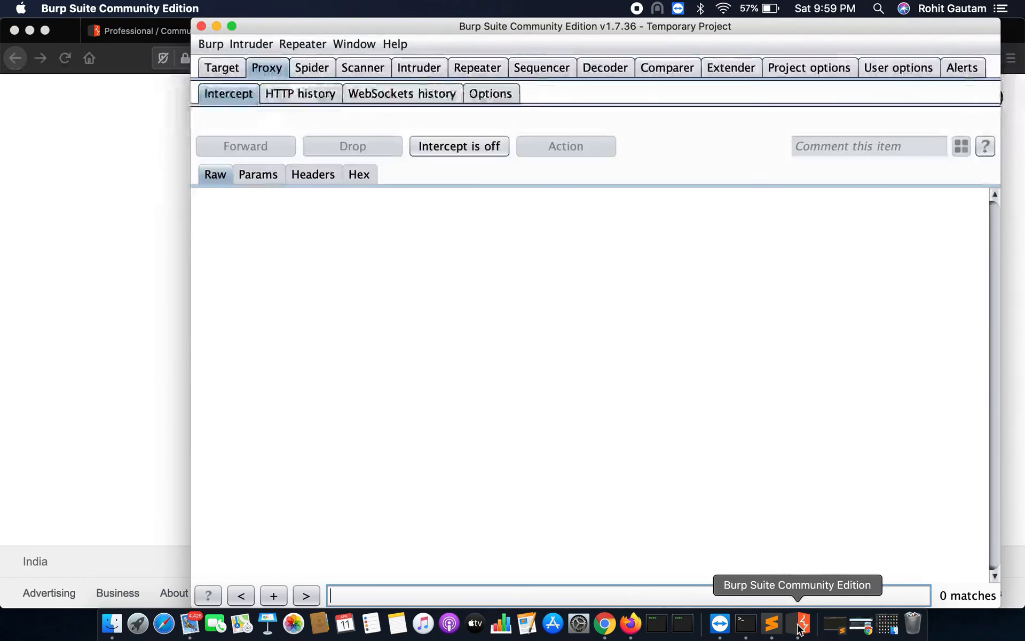
pyautogui.click(457, 149)
pyautogui.click(163, 244)
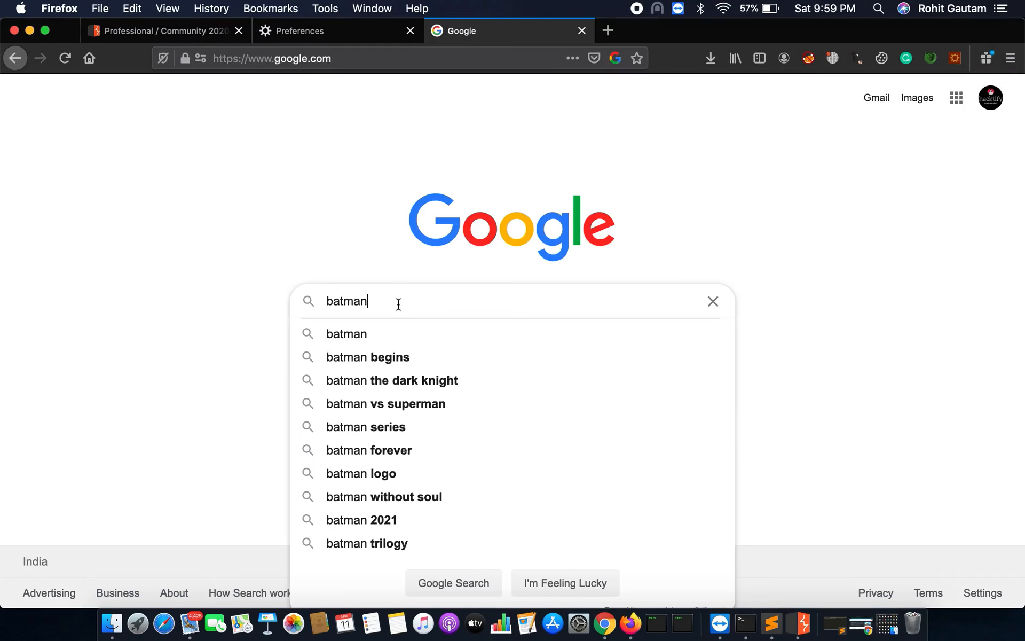
pyautogui.press('Return')
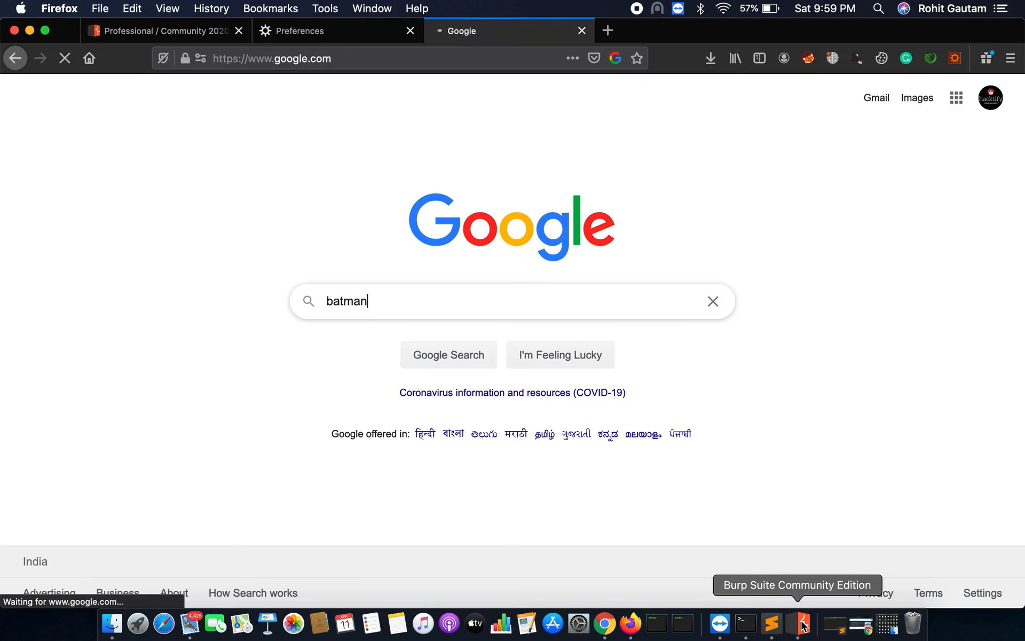
# Switch to Burp Suite, set the request search filter to "batman" and forward the intercepted gen_204 request
pyautogui.click(802, 623)
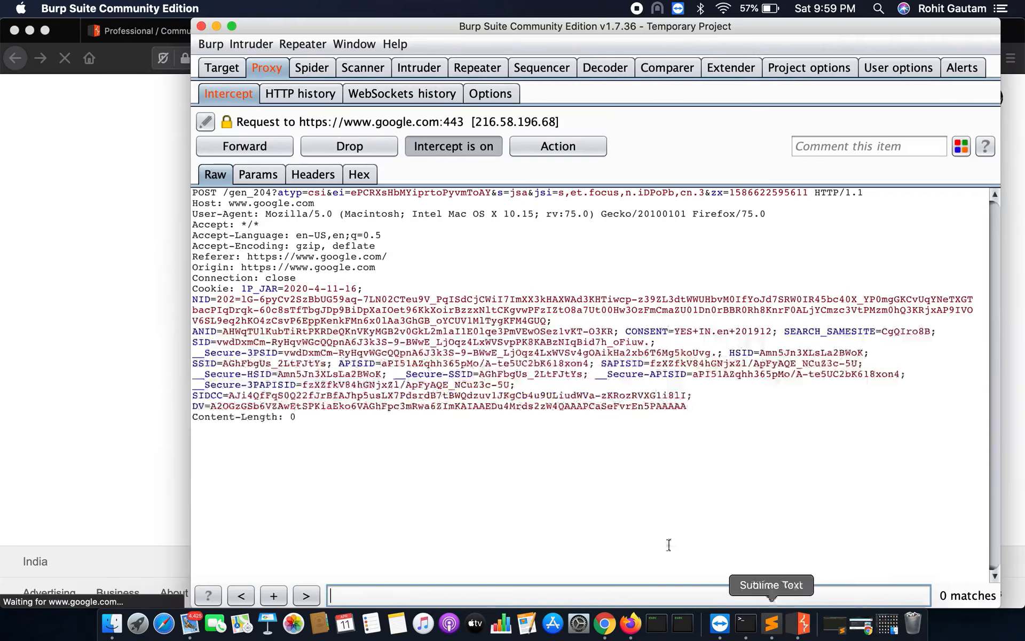
pyautogui.write('b')
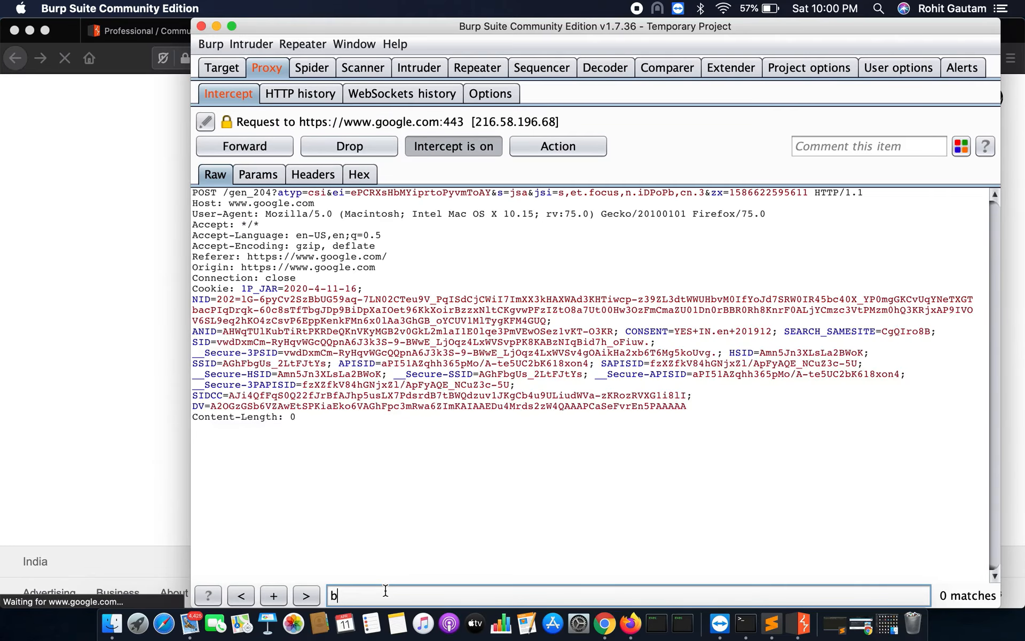
pyautogui.write('atman')
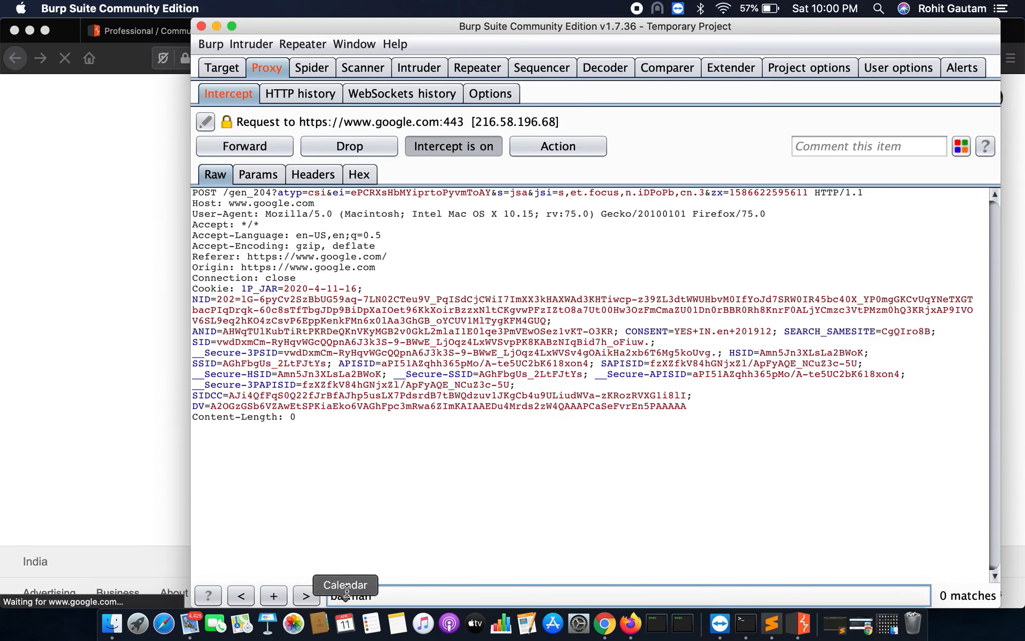
pyautogui.click(262, 151)
# Replace the batman search term in the intercepted Google request with "superman", forward it and return to Firefox
pyautogui.doubleClick(846, 202)
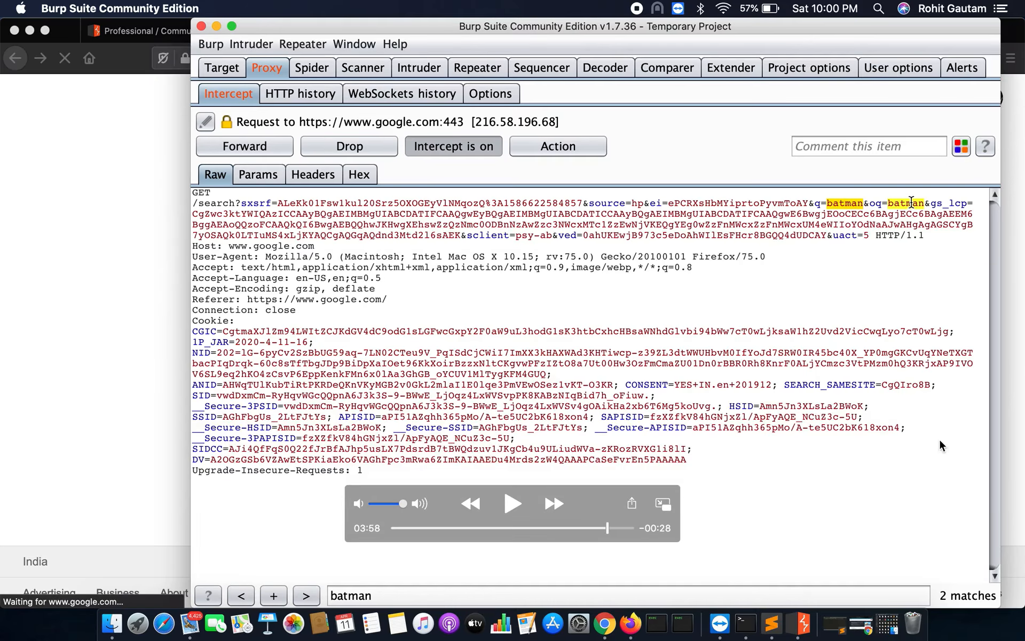
pyautogui.press('space')
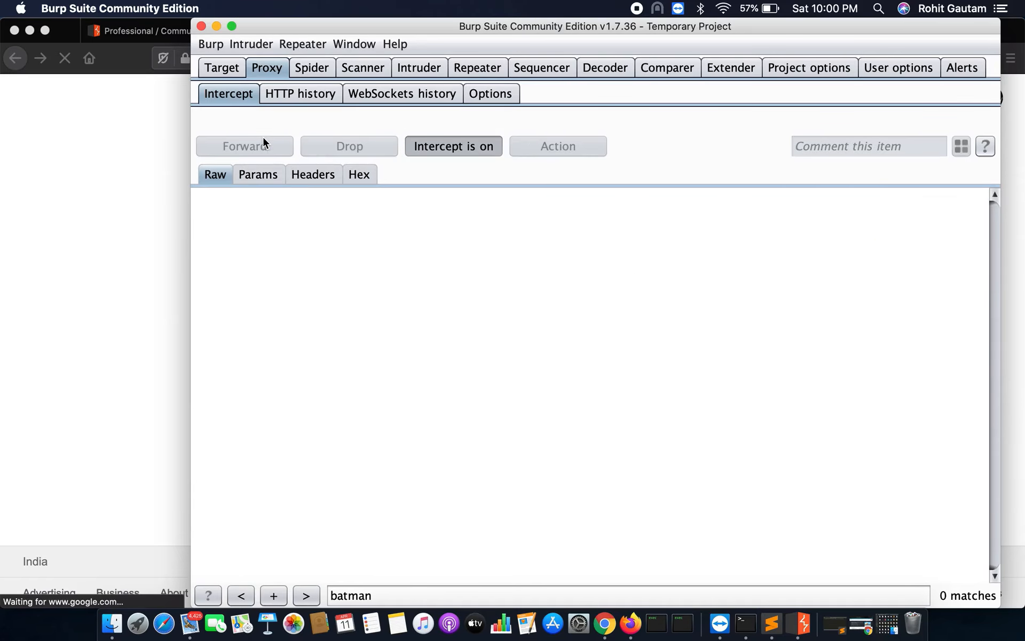
pyautogui.click(112, 138)
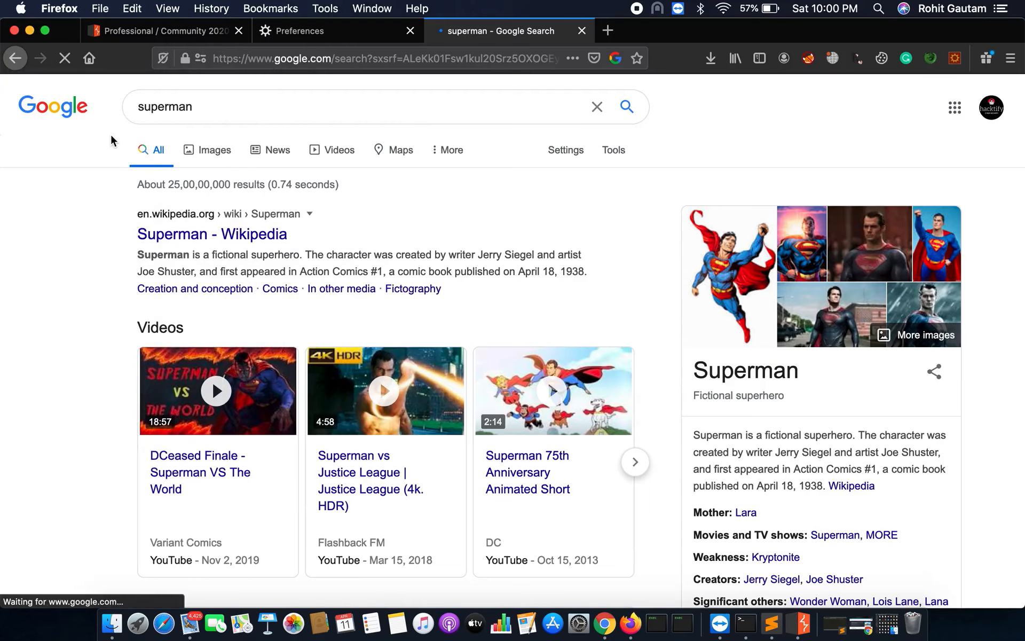